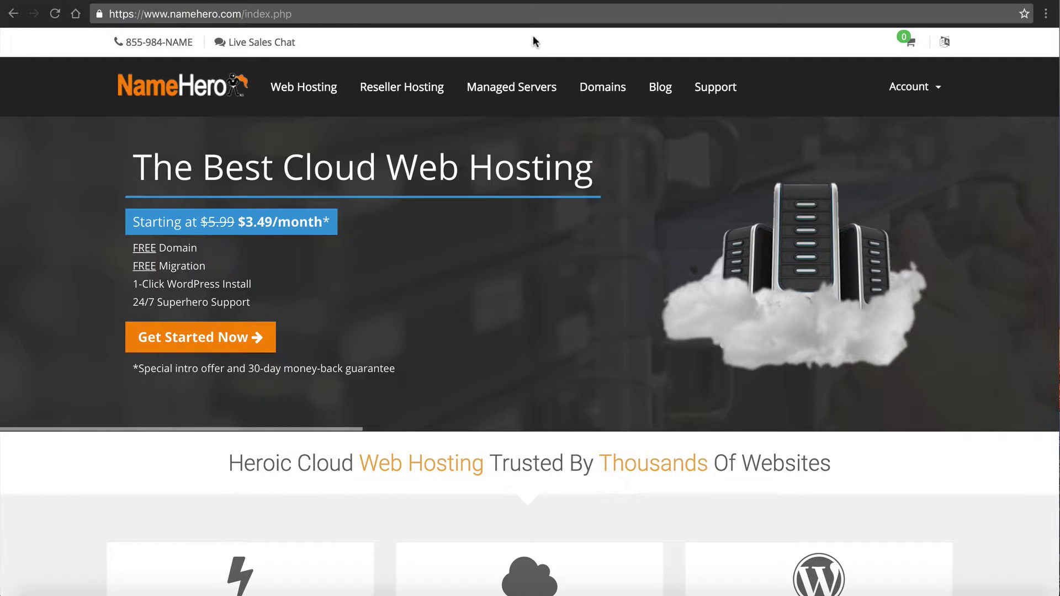
Log in to the NameHero client area with the account email and password
click(901, 91)
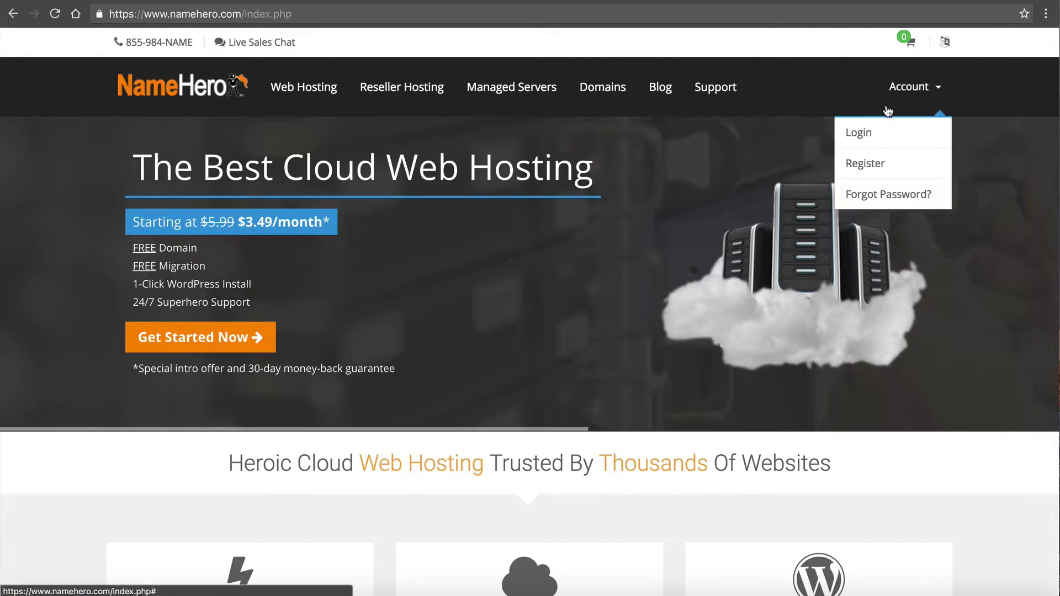
click(876, 131)
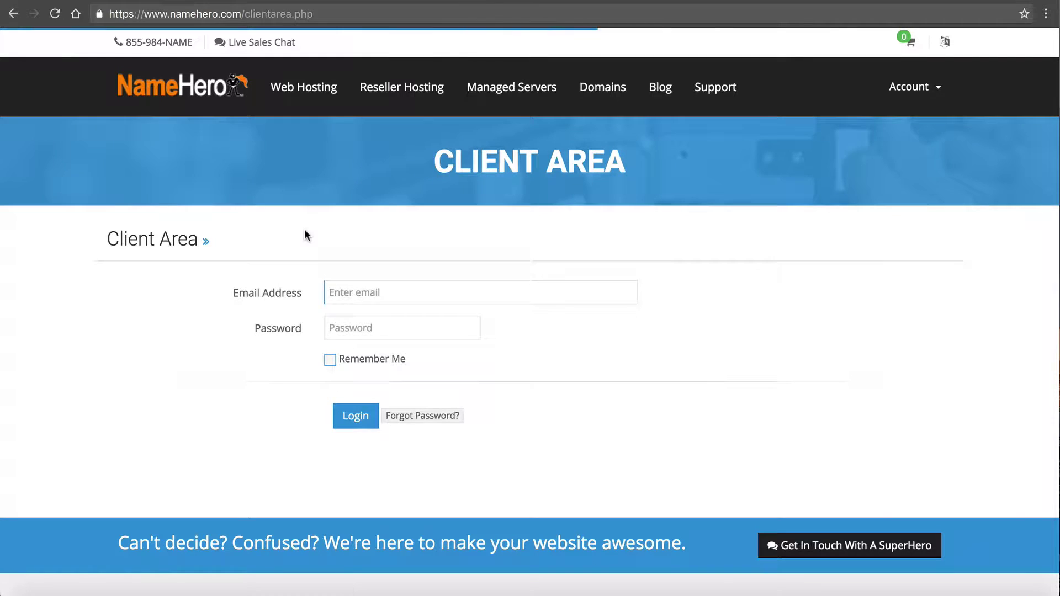
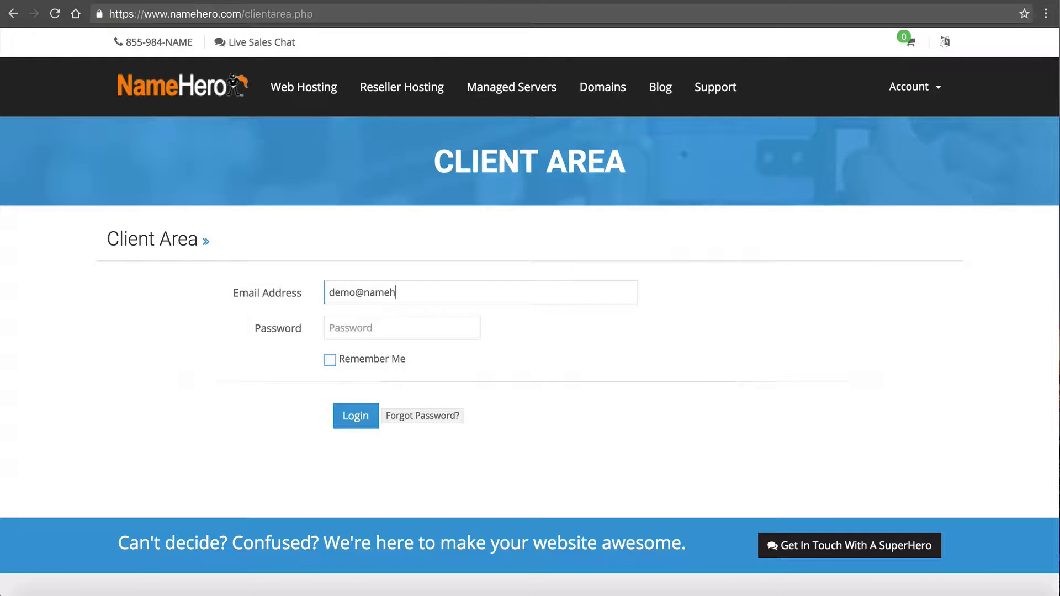
key(Tab)
key(super+v)
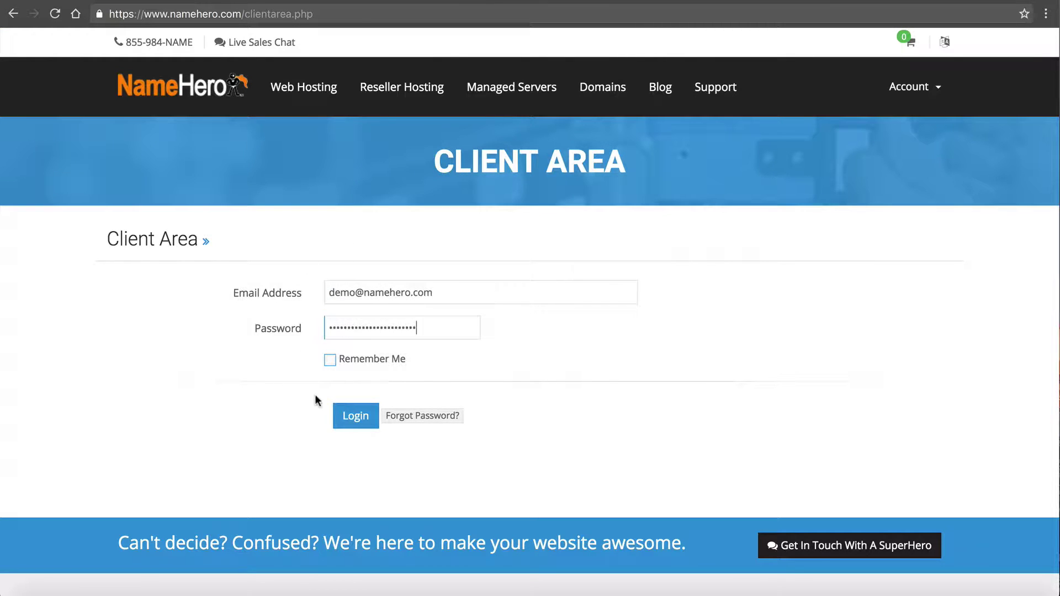
click(356, 423)
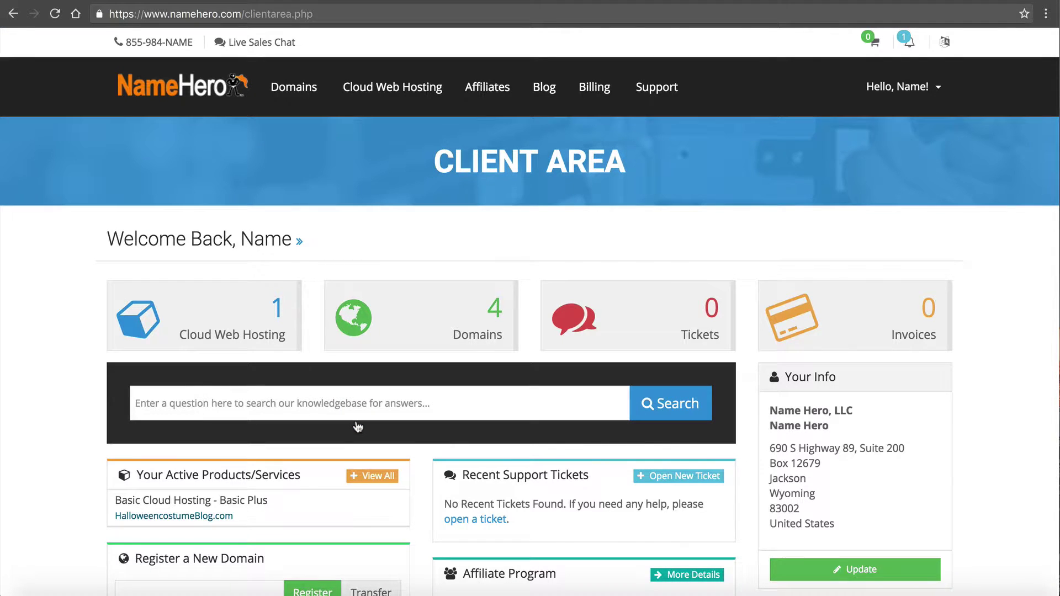
Open the Basic Plus hosting plan's product details from the services list
click(256, 326)
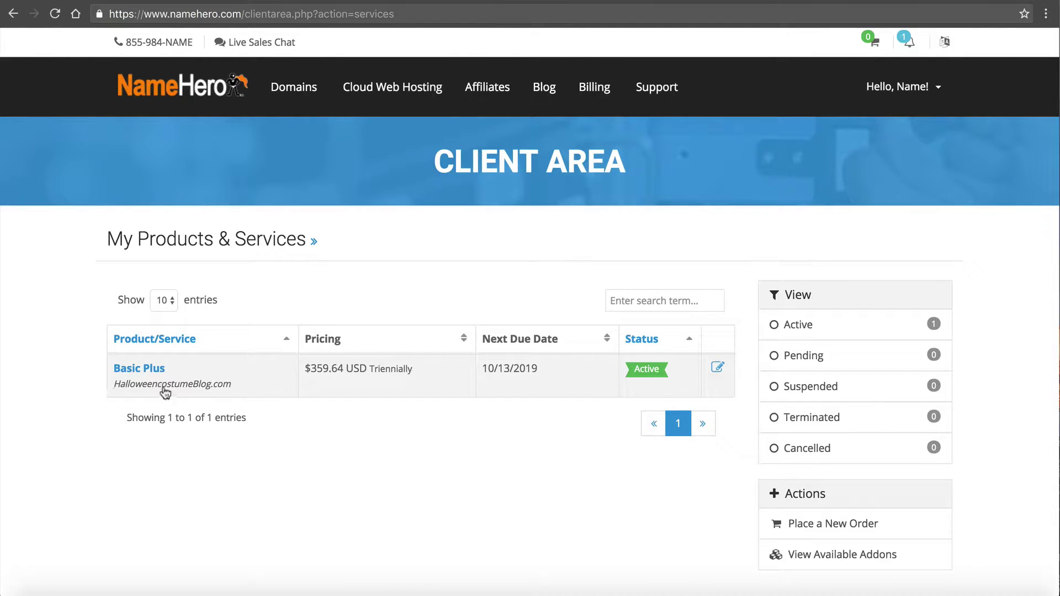
click(149, 375)
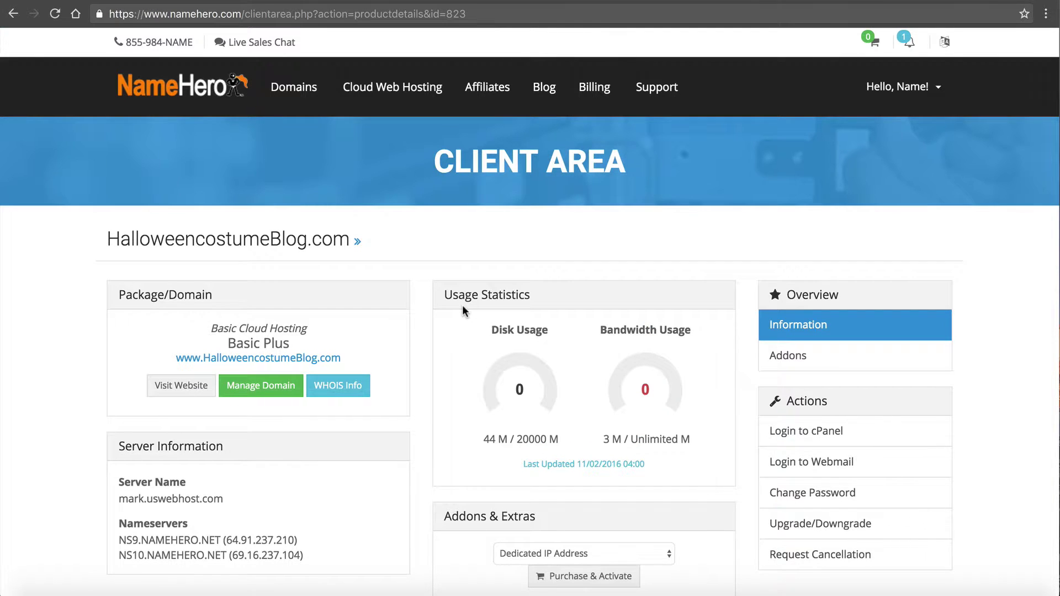
scroll(462, 305, down, 1)
scroll(462, 305, up, 1)
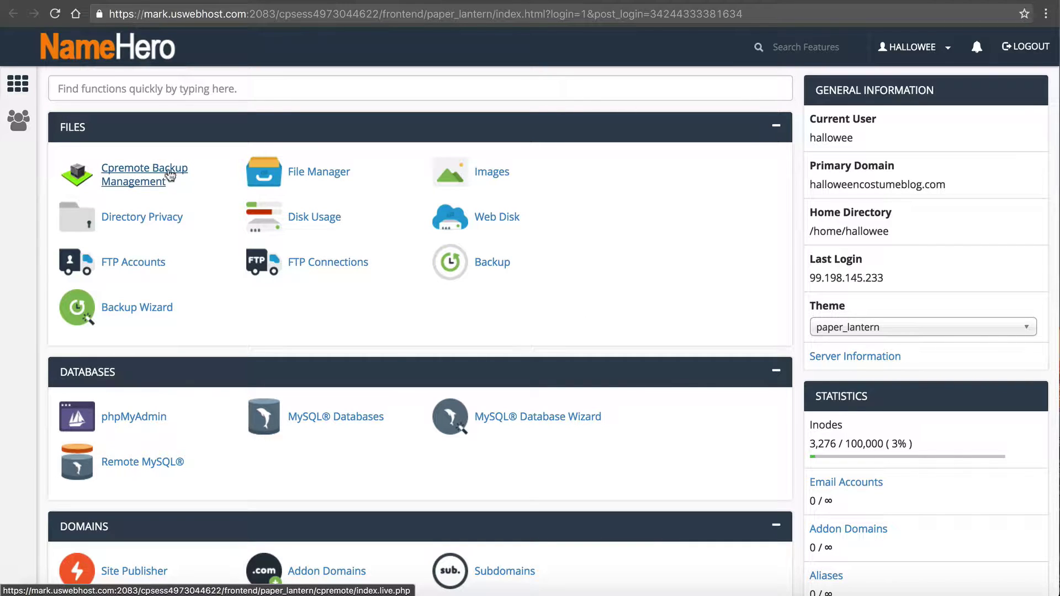
Open cPremote Backup Management and highlight the Nov 02, 2016 daily and Oct 30, 2016 weekly backup dates
click(147, 174)
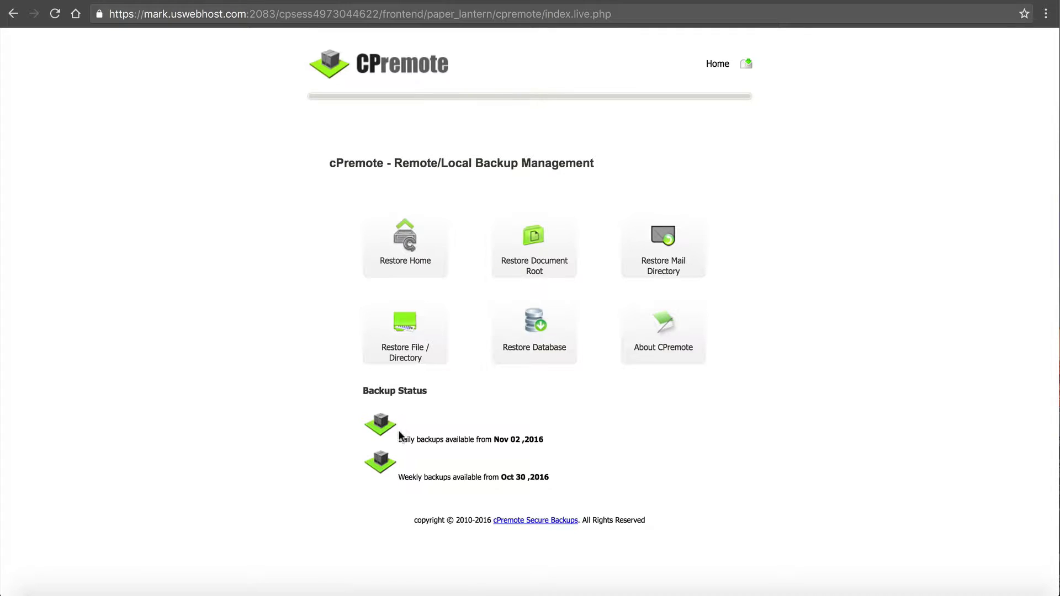
drag(398, 436, 548, 431)
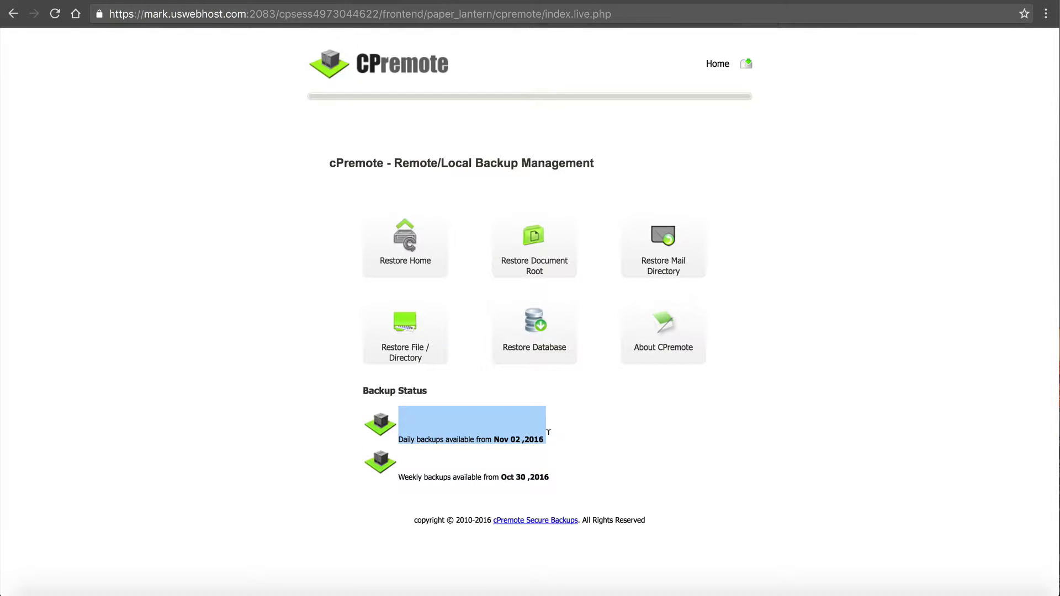
drag(548, 432, 489, 437)
click(489, 436)
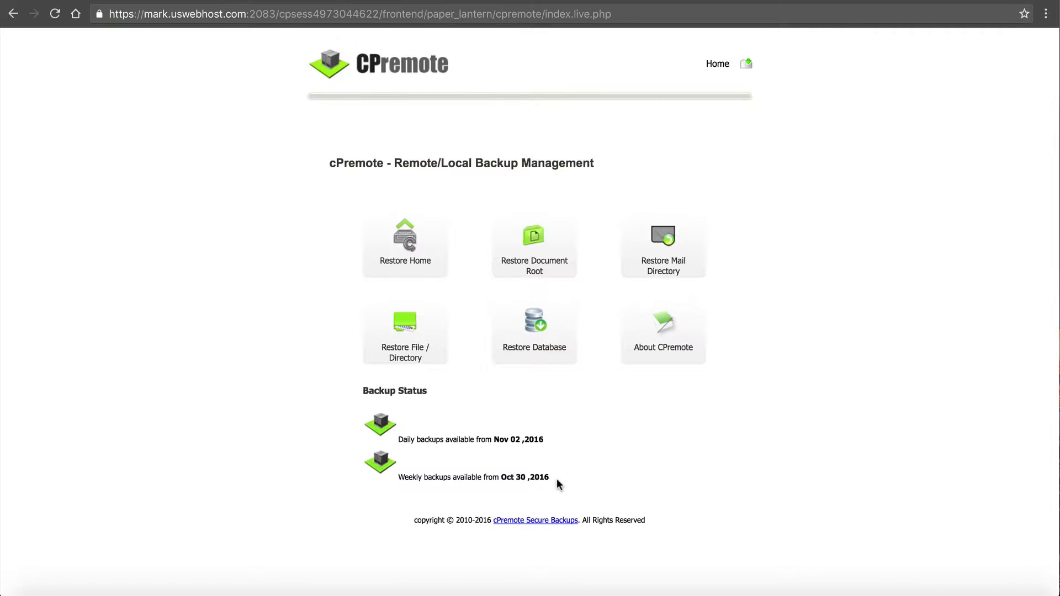
drag(551, 478, 501, 476)
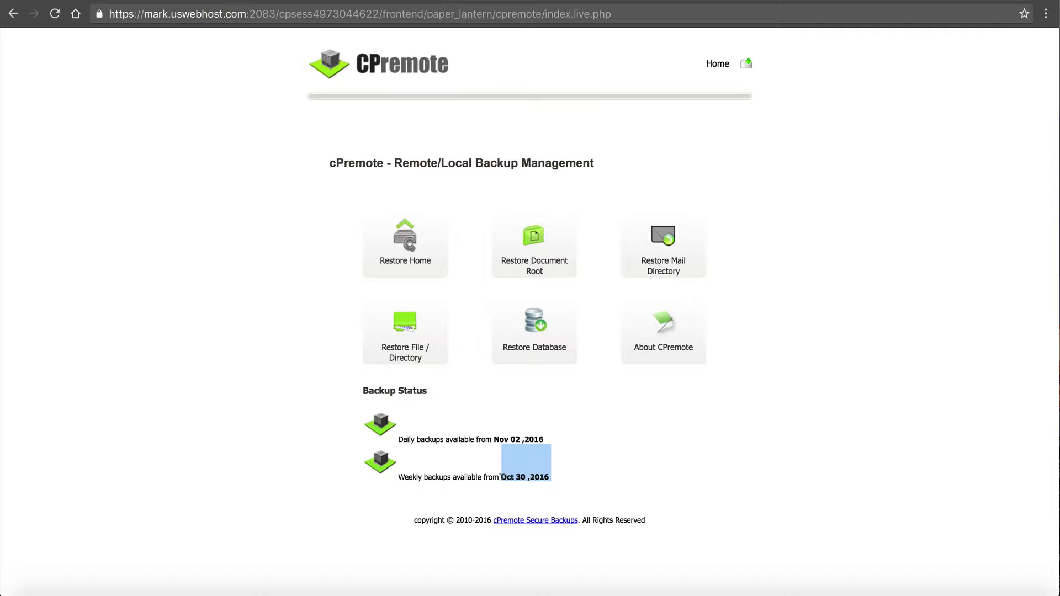
click(178, 344)
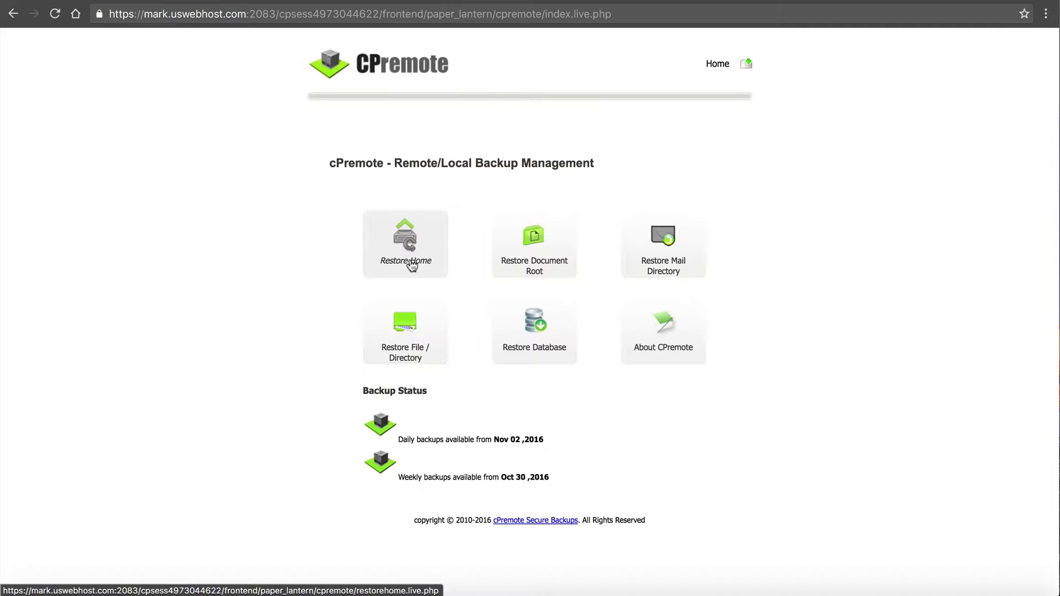
Open Restore Home, select the report email, and keep Daily (Nov 02, 2016) as backup source
click(411, 266)
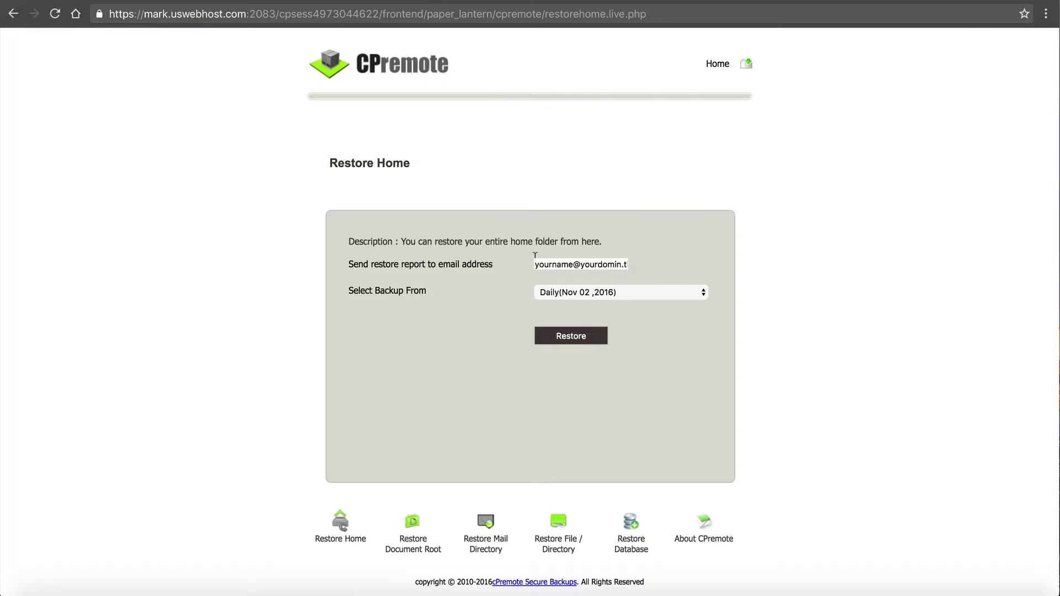
drag(535, 265, 655, 267)
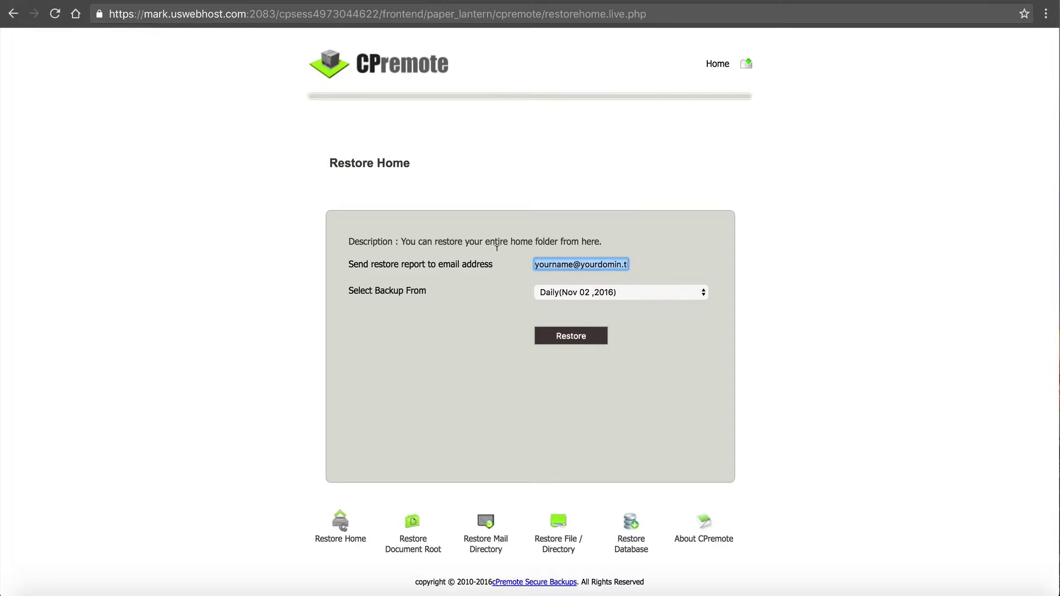
click(599, 293)
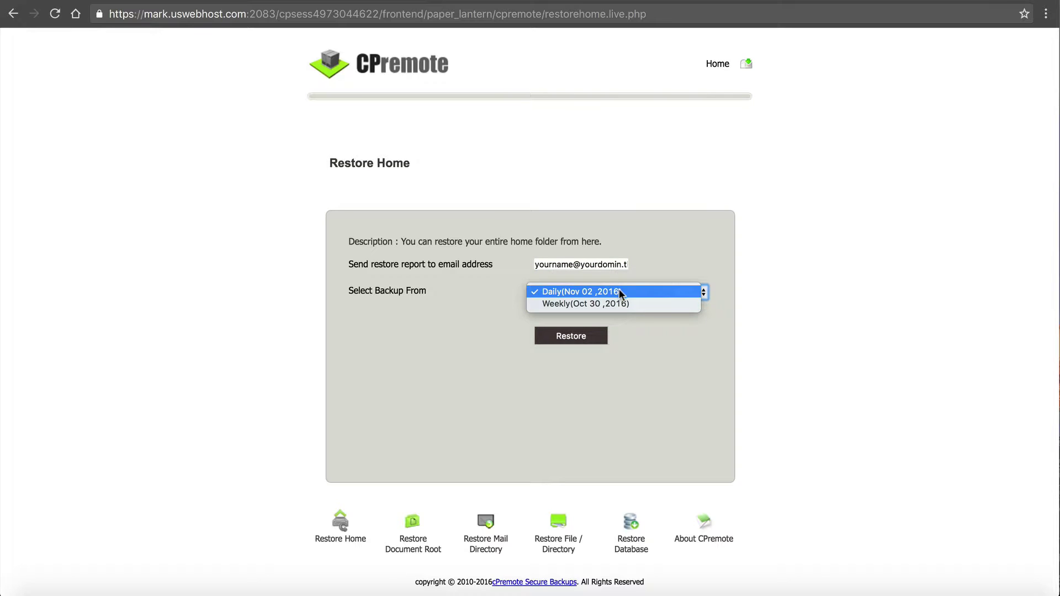
click(494, 291)
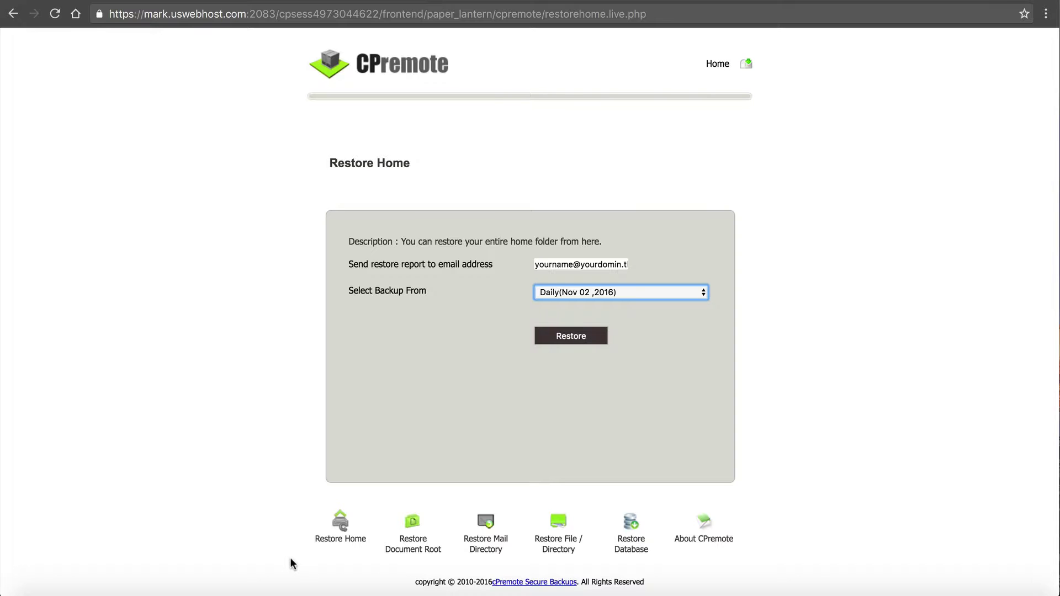
Return to cPremote home, open Restore Document Root, and highlight public_html in its description
mouse_move(712, 71)
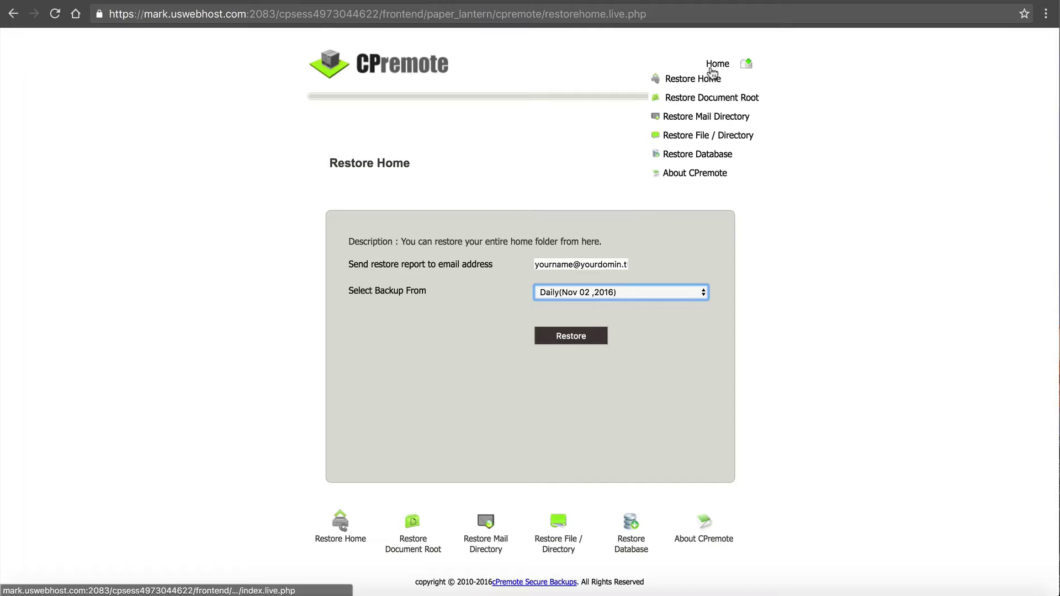
click(13, 13)
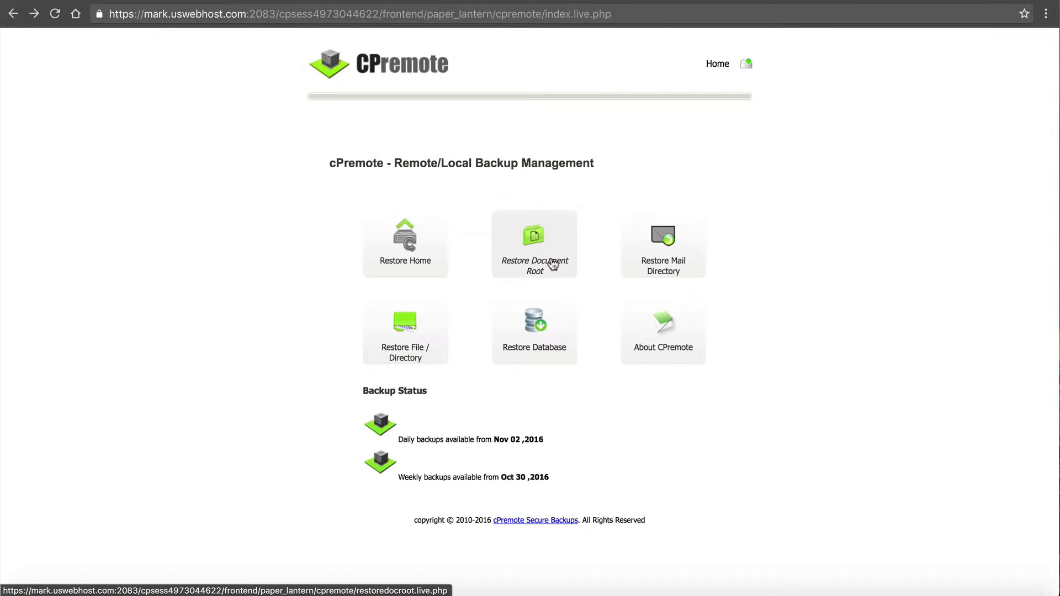
click(553, 265)
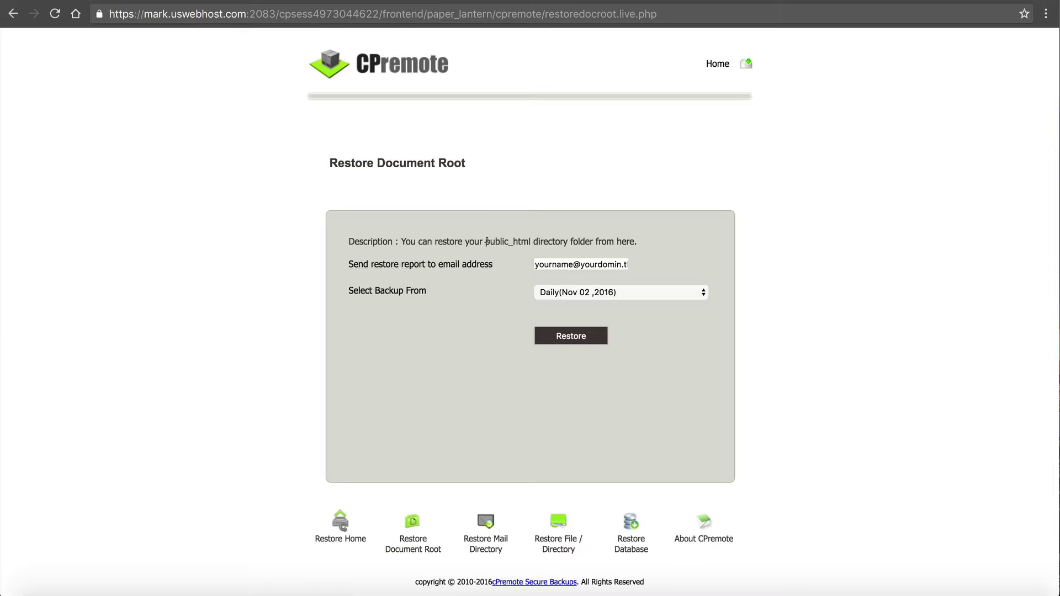
drag(486, 241, 537, 239)
click(537, 240)
Select the report email and keep Daily (Nov 02, 2016) as the backup source
drag(538, 260, 664, 270)
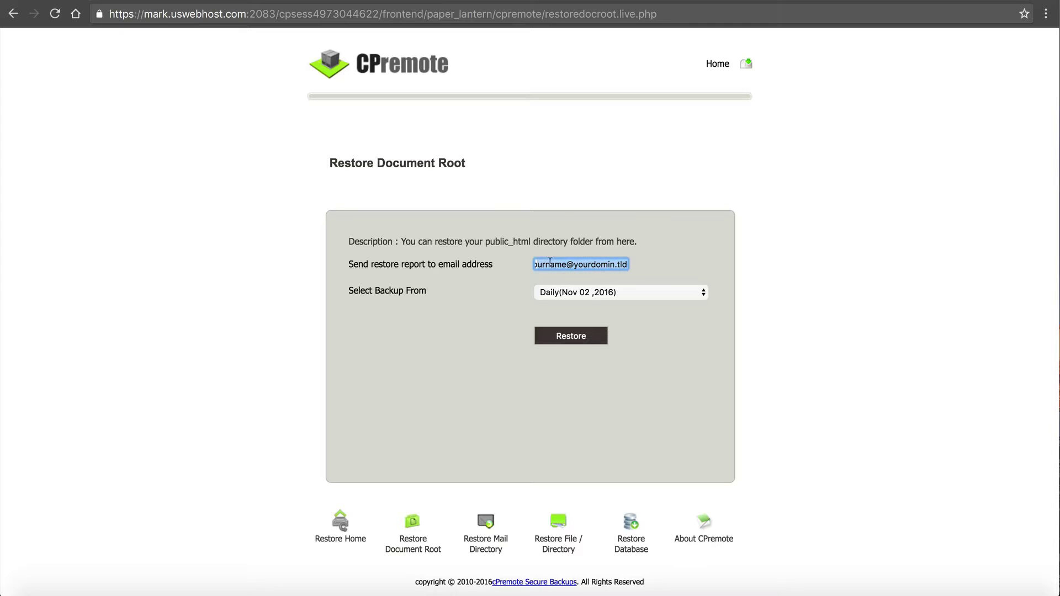
click(549, 291)
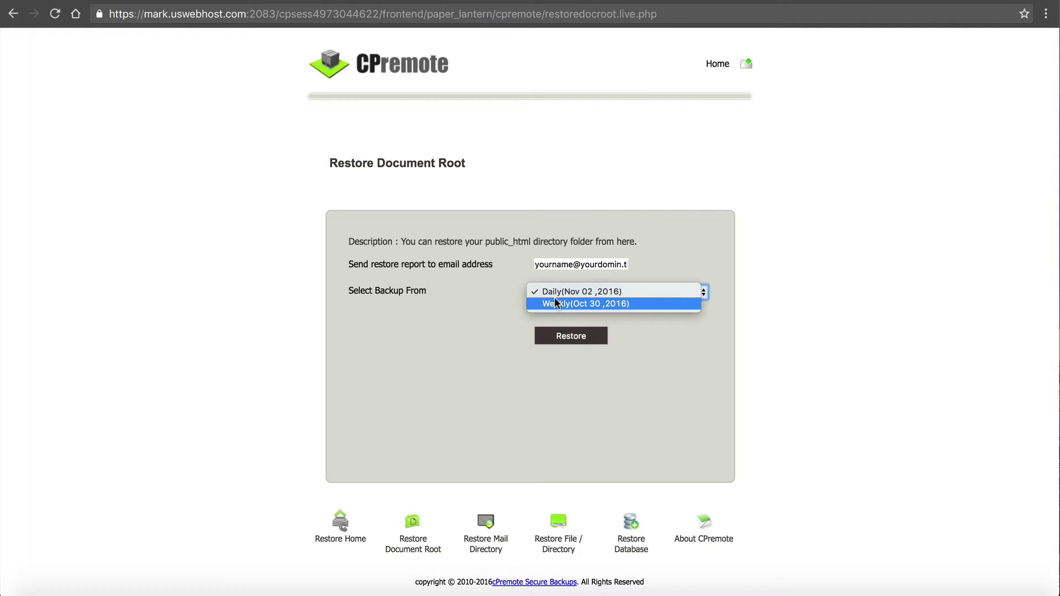
click(539, 324)
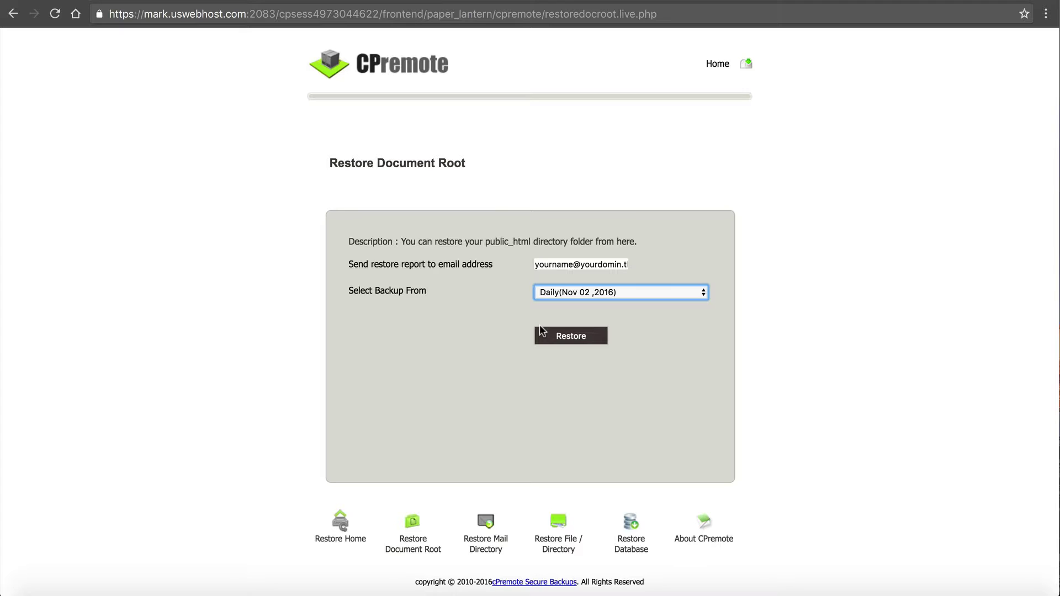
Open Restore Mail Directory, keep Daily (Nov 02, 2016) as source, and inspect the report email
click(12, 16)
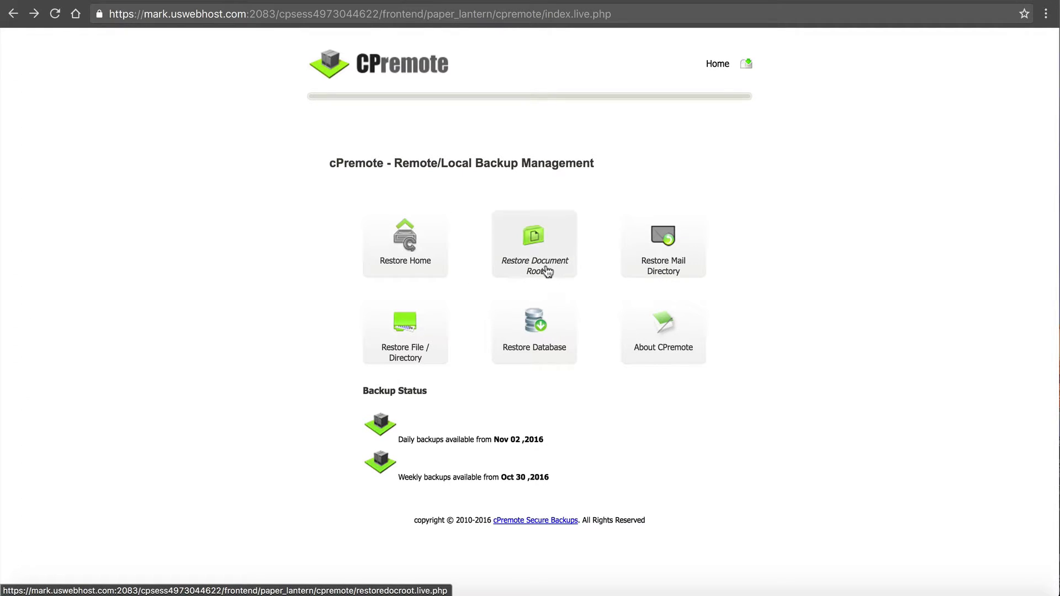
click(661, 276)
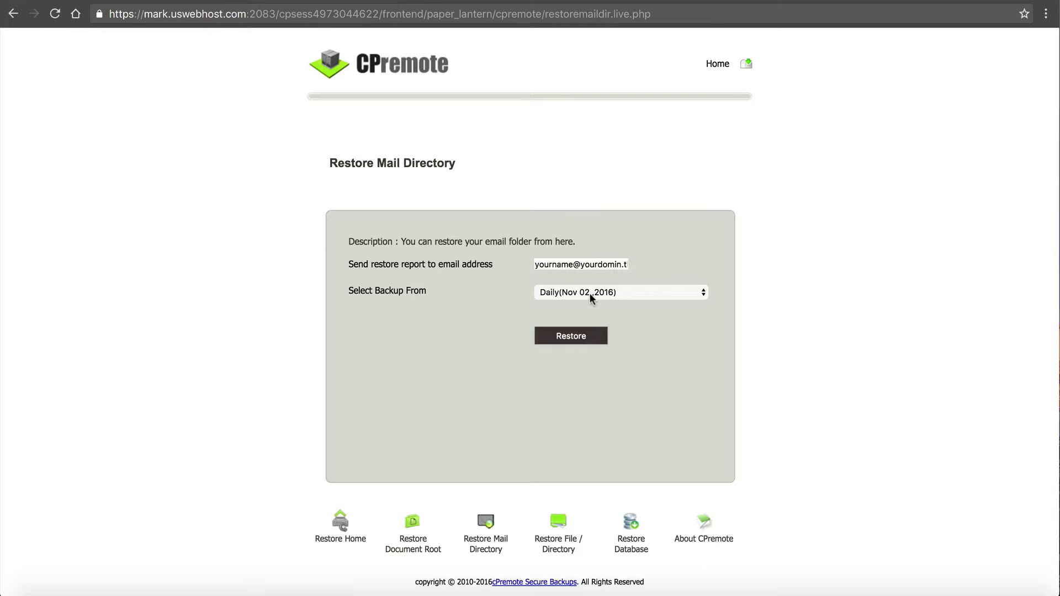
click(590, 295)
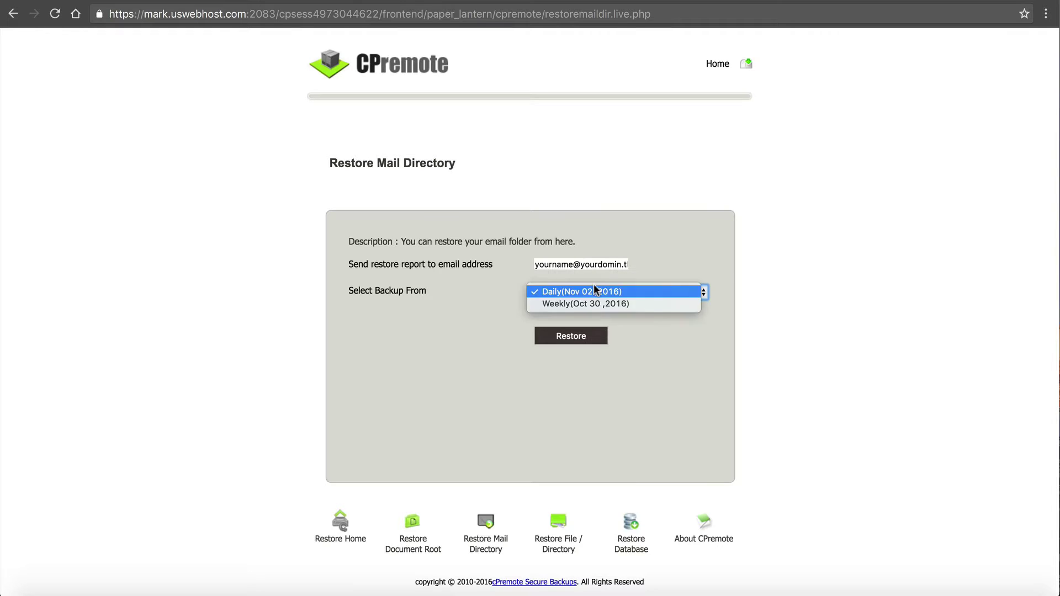
click(508, 308)
drag(540, 263, 682, 274)
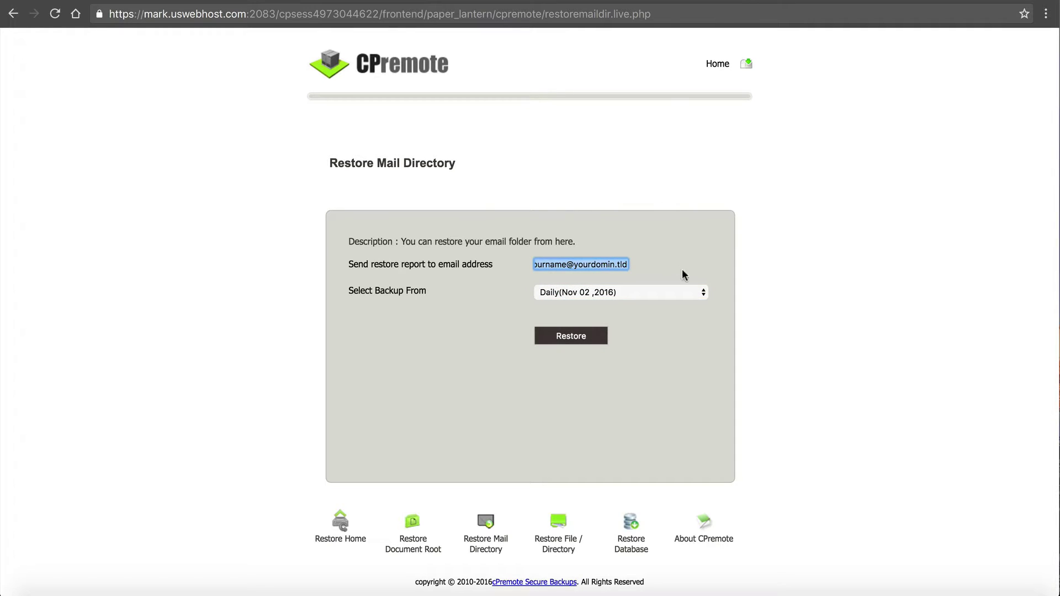
click(580, 260)
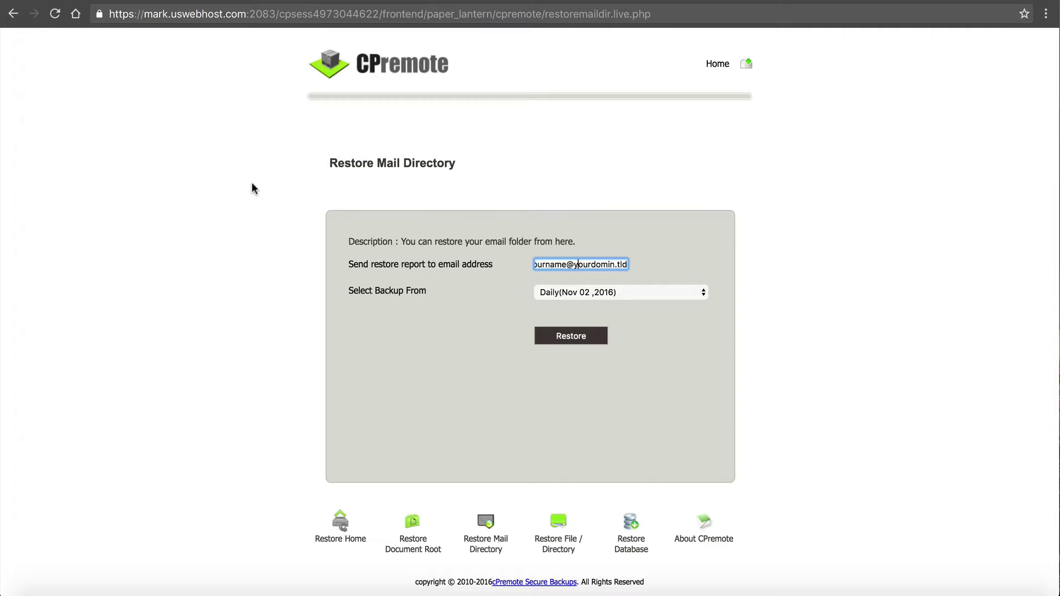
Open Restore File / Directory from the cPremote home and place the cursor in the path field
click(12, 18)
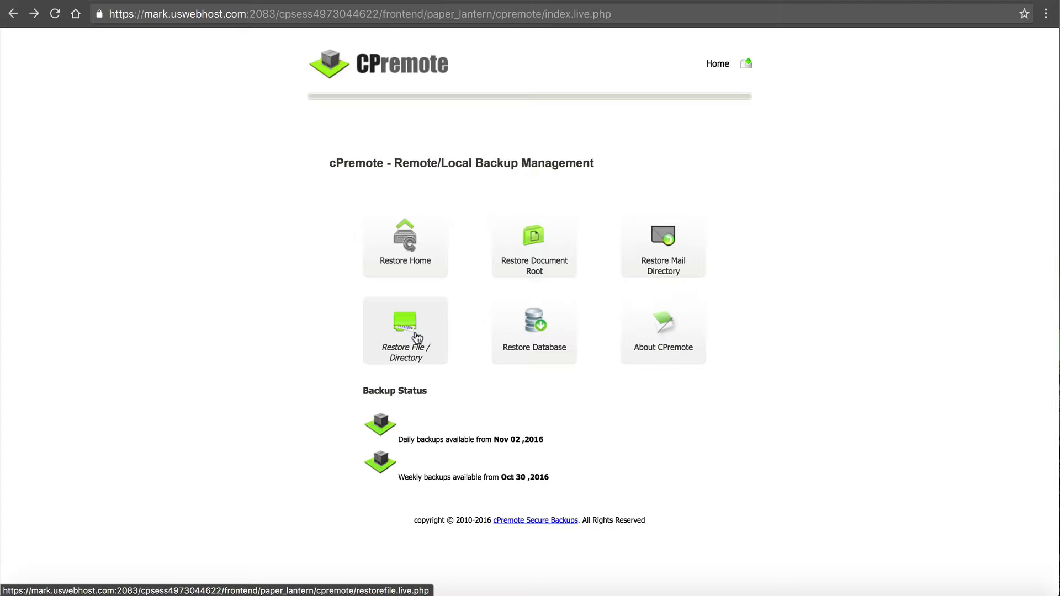
click(416, 338)
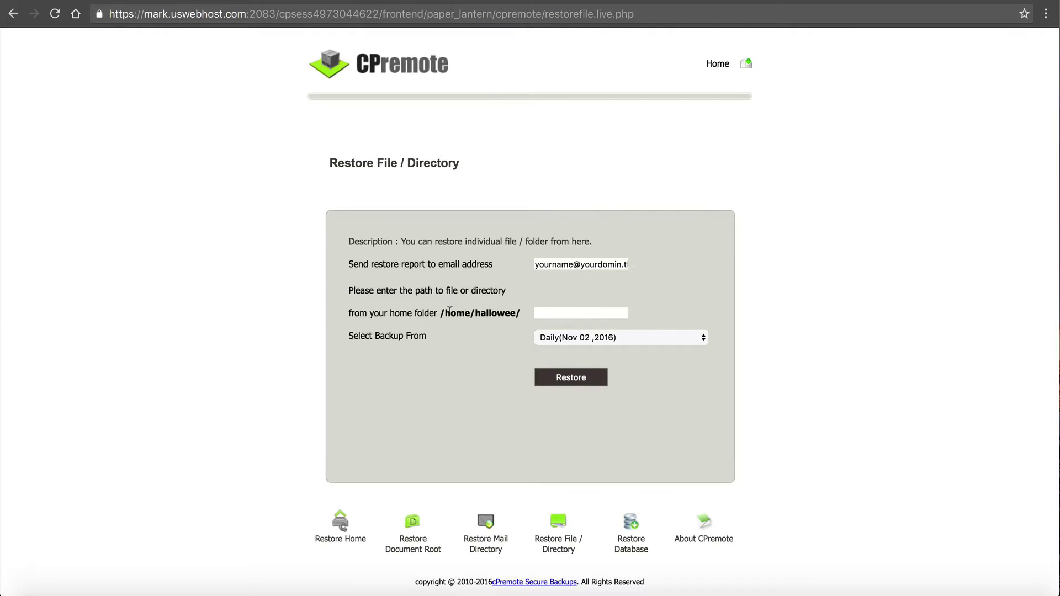
click(551, 310)
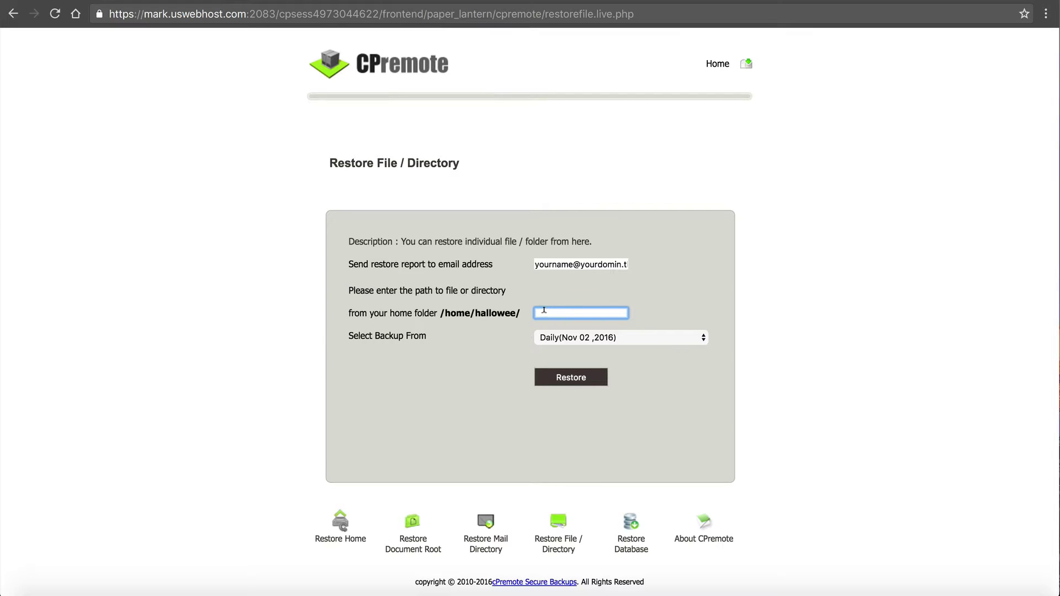
Enter public_html/images as the restore path, then replace it with mail/USERNAME
text(pub)
key(BackSpace)
key(BackSpace)
key(BackSpace)
text(public_html/images)
drag(537, 312, 619, 310)
text(mail/USERNAME)
Check the backup list leaving Daily selected, and reselect the mail/USERNAME path
click(605, 337)
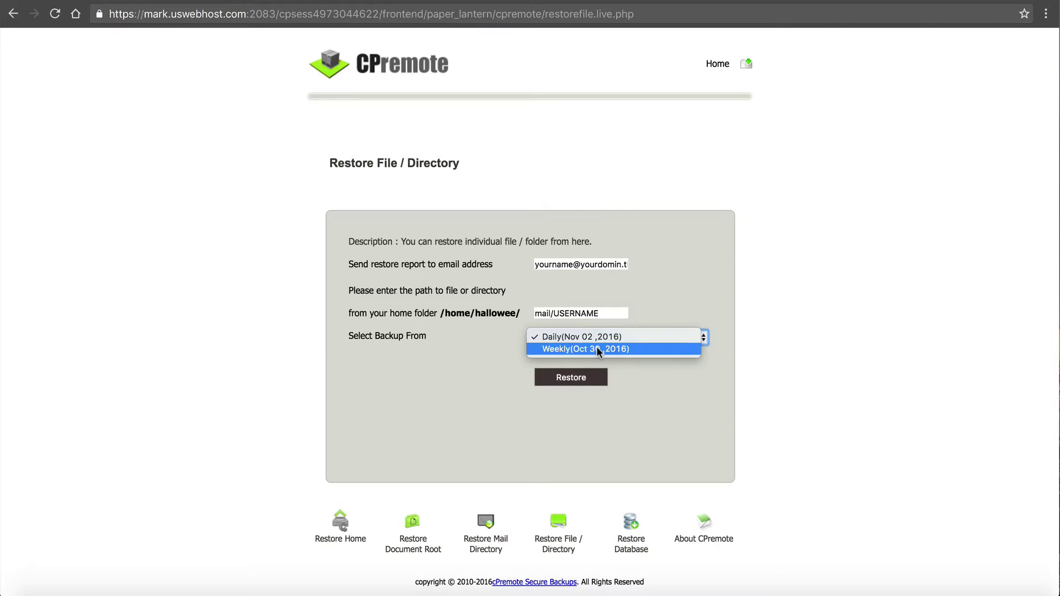
click(670, 257)
drag(536, 313, 609, 303)
click(608, 302)
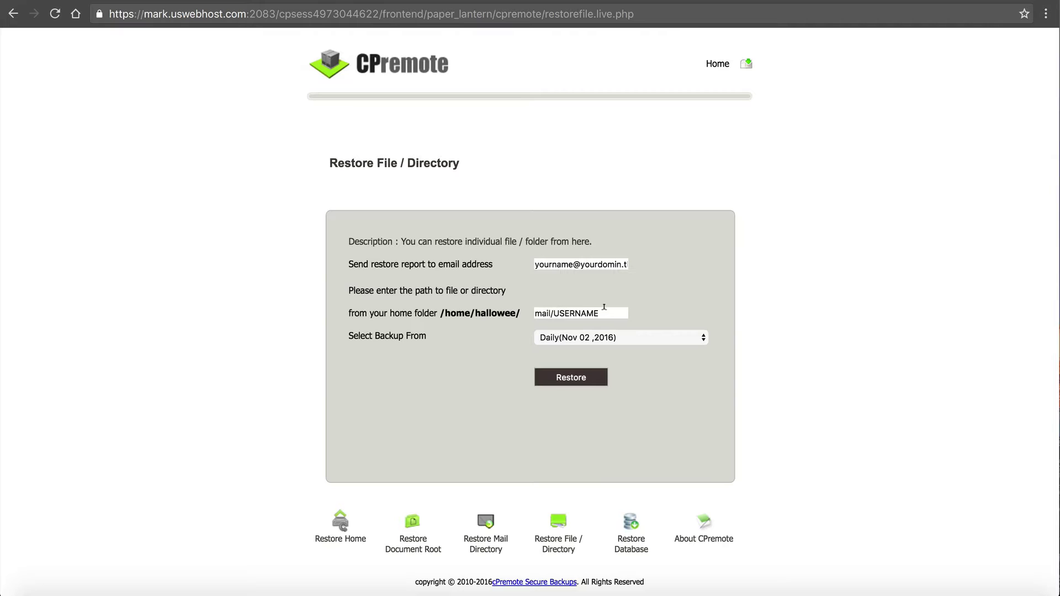
drag(597, 312, 533, 313)
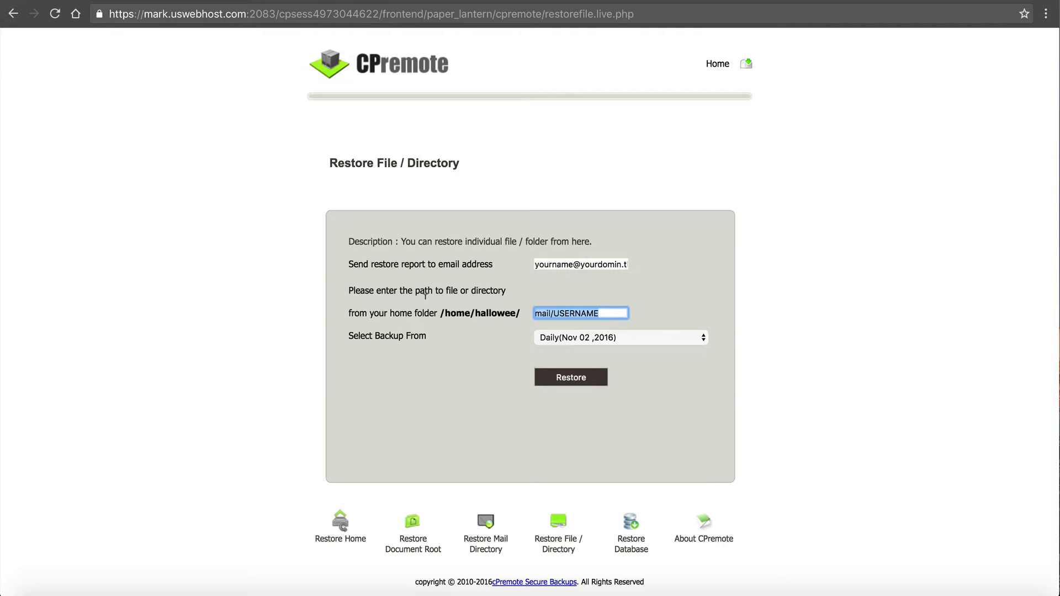
Replace the path with public_html/index.php, highlight index.php, and return to cPremote home
text(public_html/index.php)
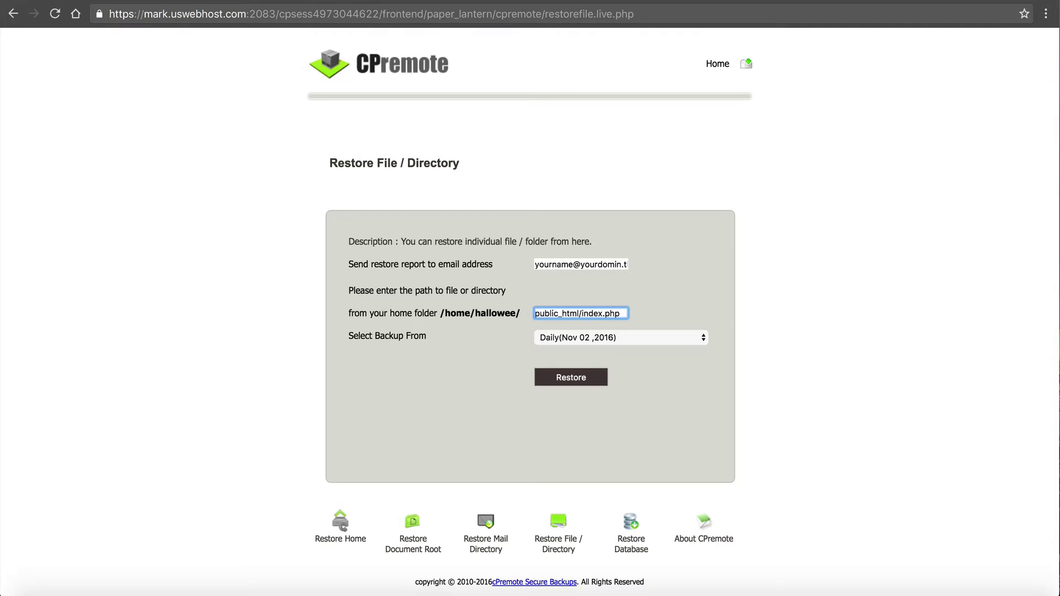
drag(582, 313, 625, 312)
click(625, 309)
click(565, 378)
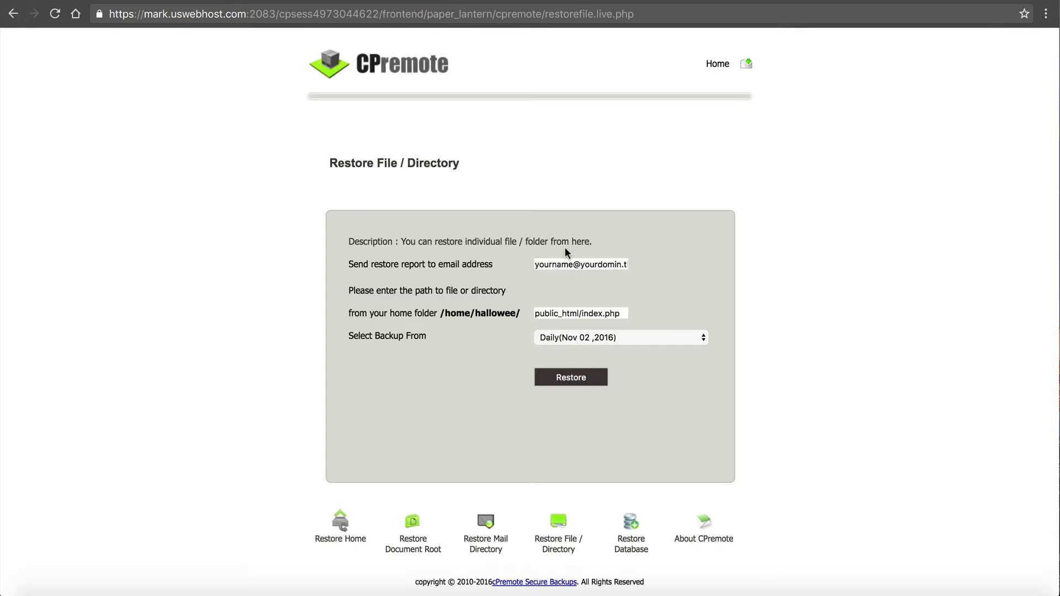
click(12, 14)
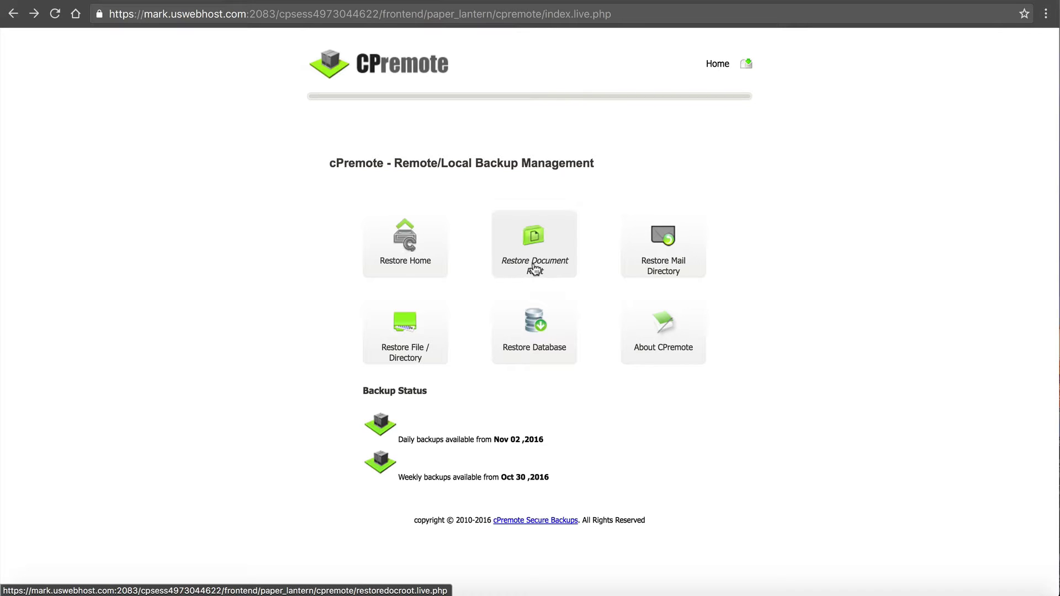
Open the Restore Database form from the cPremote home page
click(541, 326)
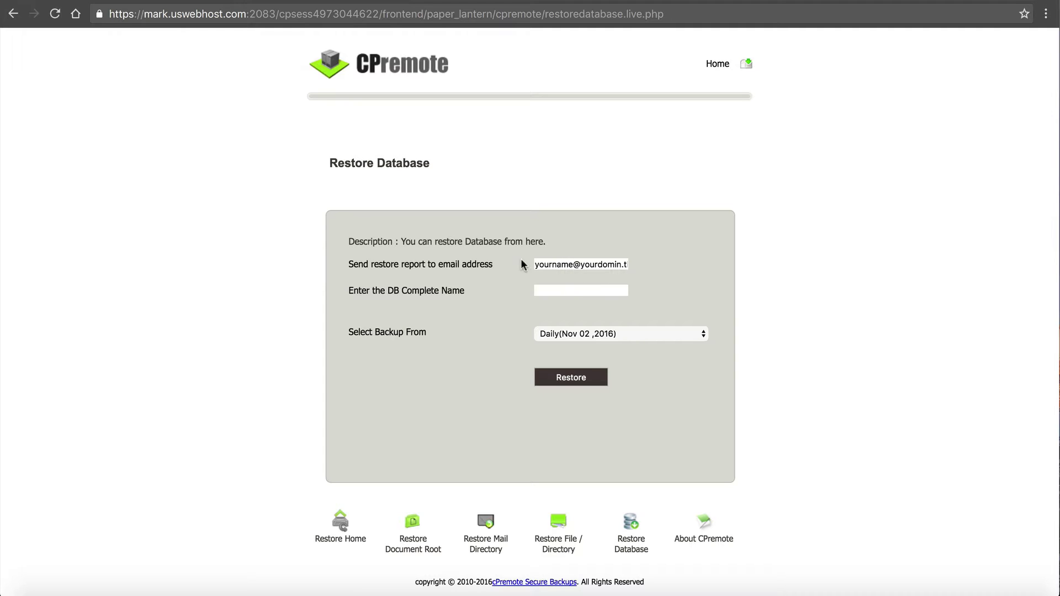
Highlight the report email, then put the cursor in the empty DB Complete Name field
drag(540, 260, 625, 257)
click(625, 258)
click(547, 290)
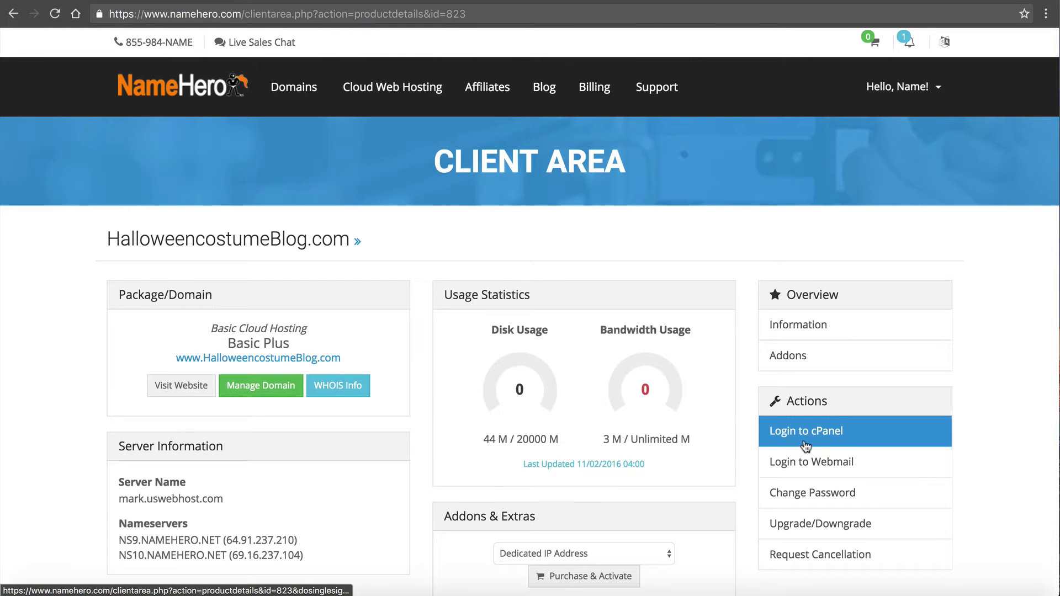
Log in to cPanel and open MySQL Databases, down to the Current Databases list
click(801, 434)
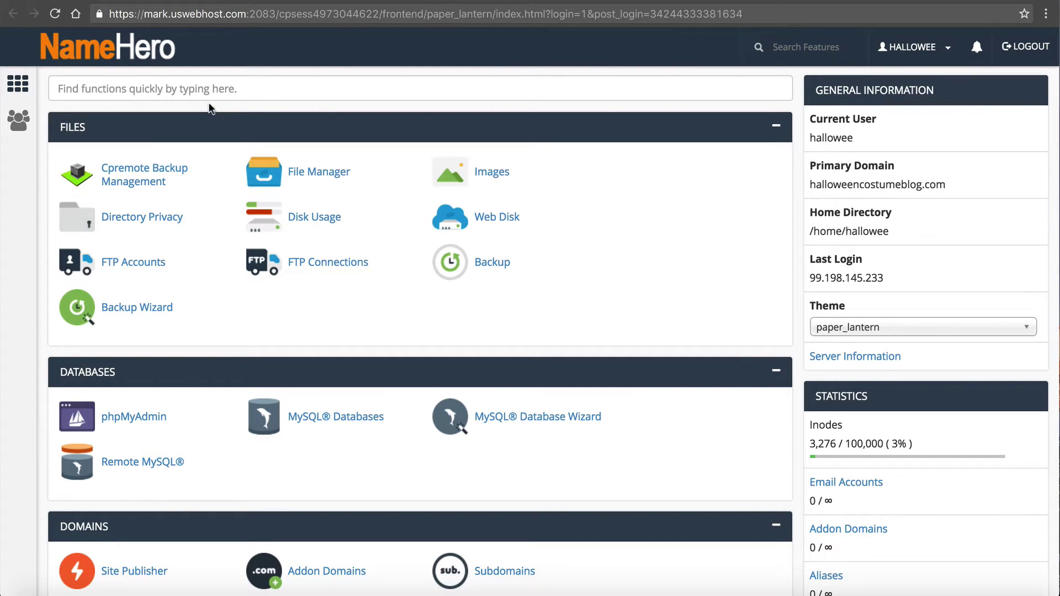
click(352, 423)
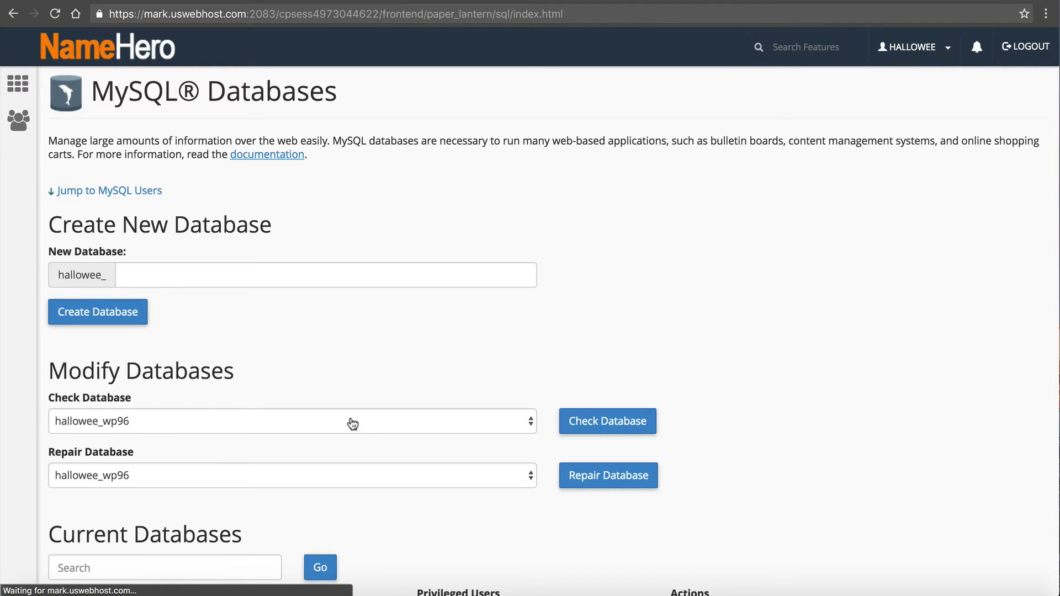
scroll(352, 423, down, 6)
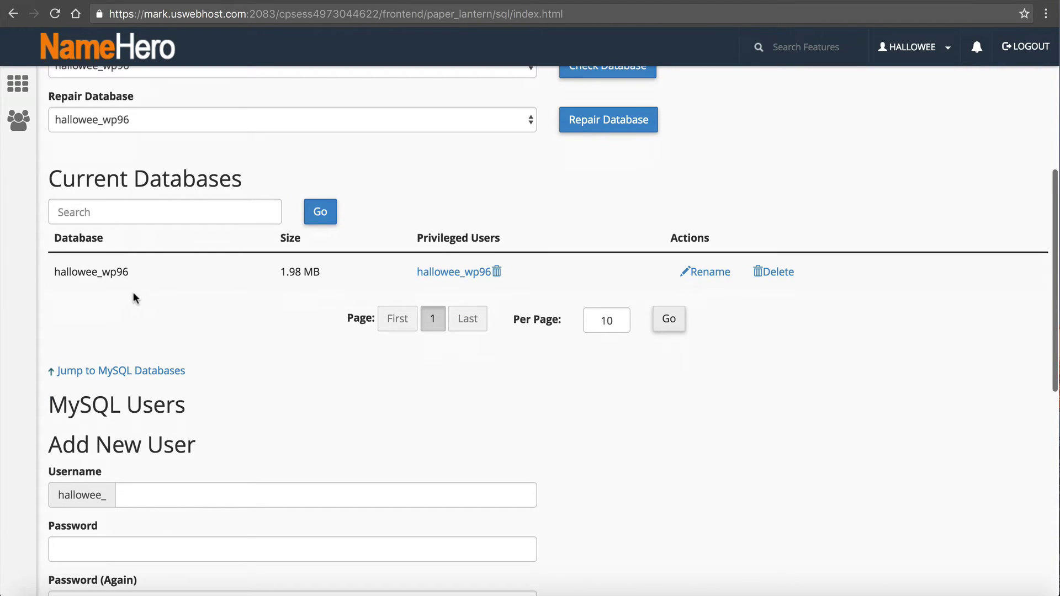
Select the full WordPress database name under Current Databases to copy it
drag(128, 271, 47, 270)
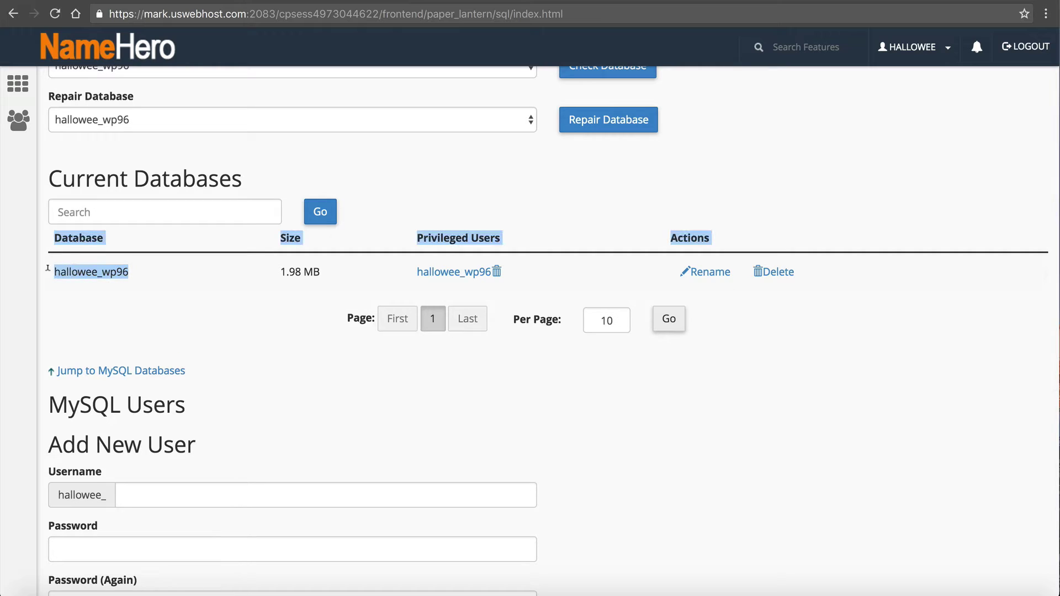
click(72, 270)
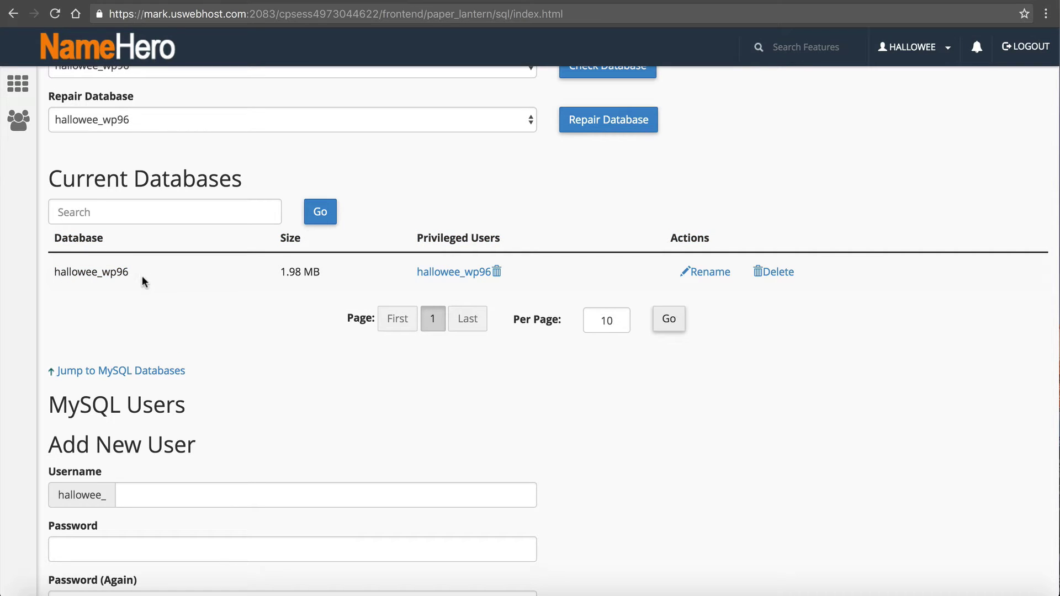
drag(129, 272, 146, 262)
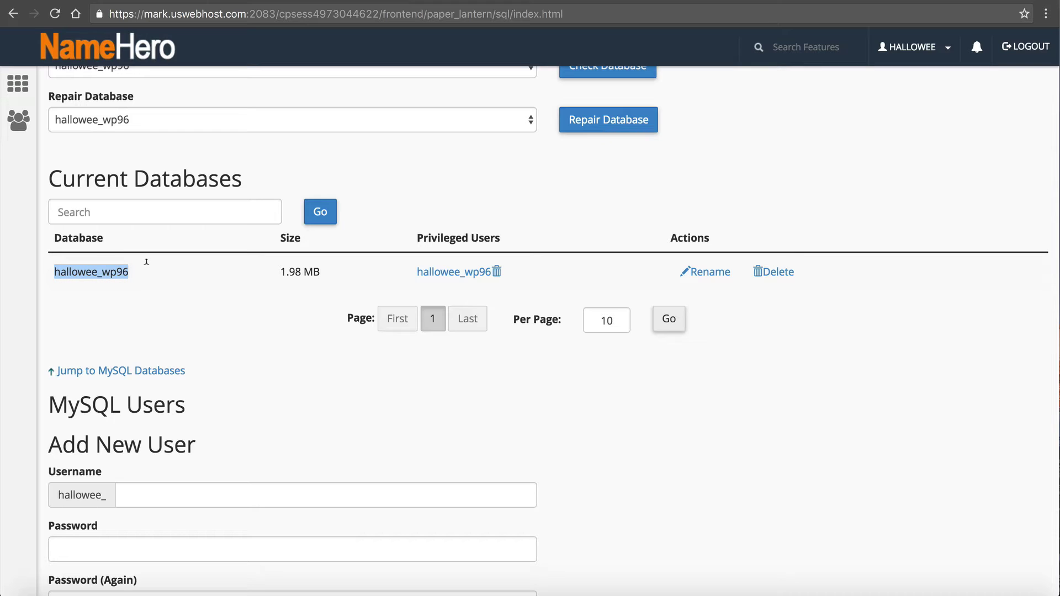
click(101, 271)
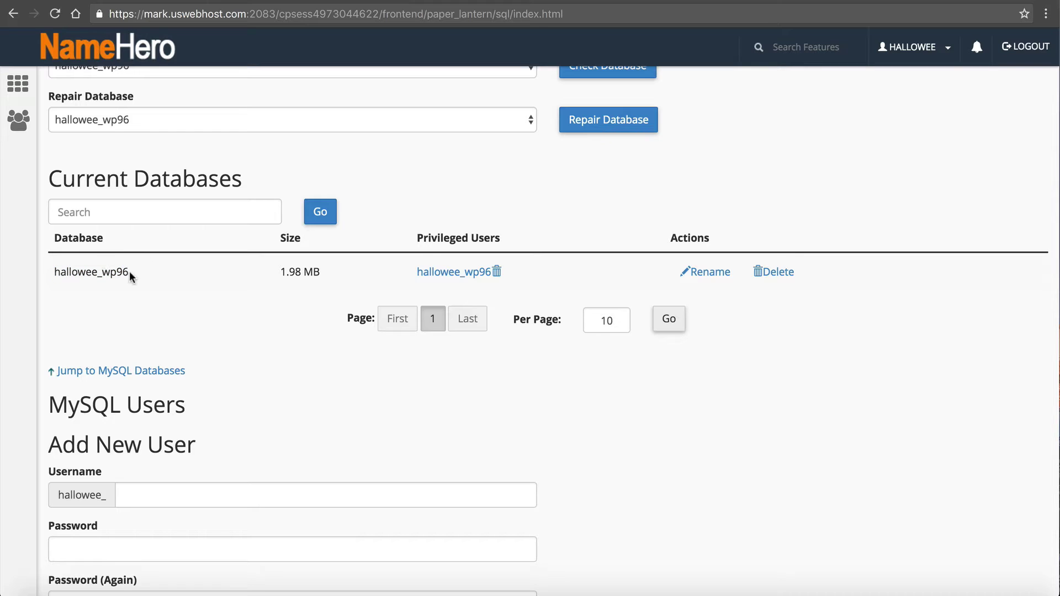
drag(130, 274, 53, 268)
key(super+c)
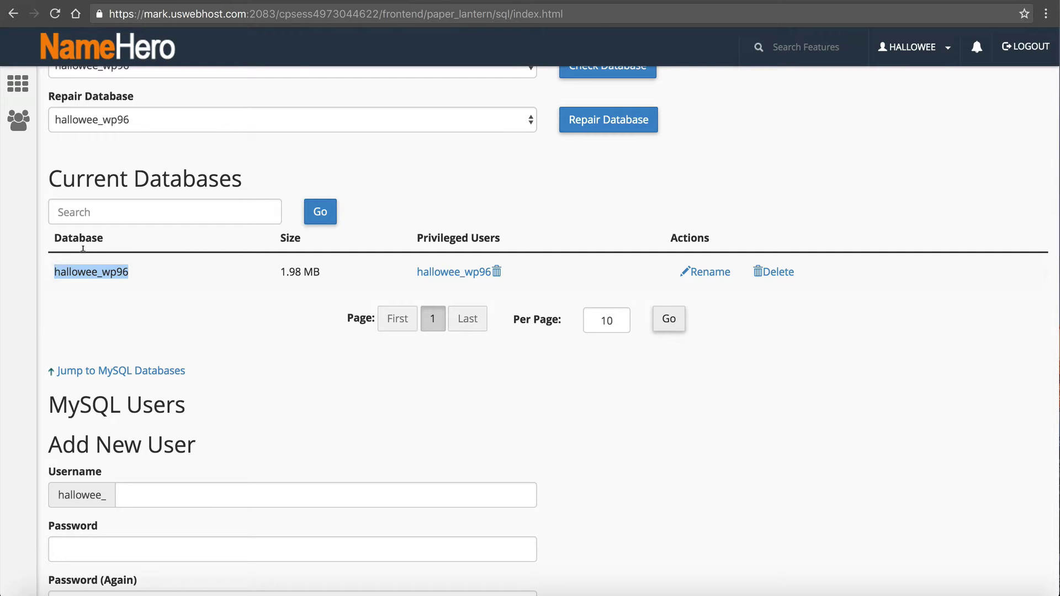
Paste the copied database name into the Restore Database form's name field
click(394, 1)
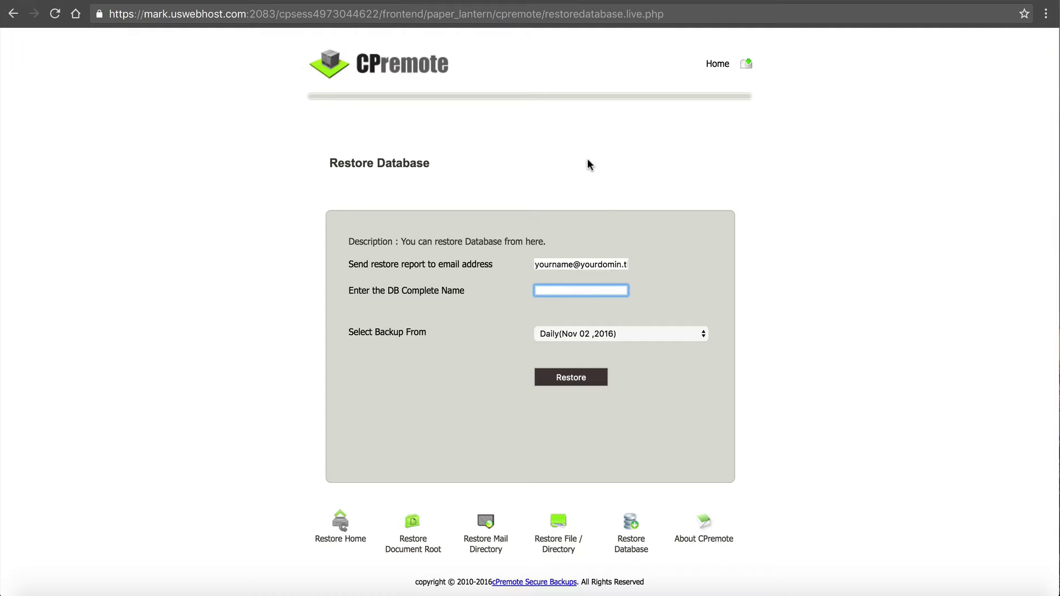
key(super+v)
drag(594, 289, 667, 253)
click(538, 277)
Check the available backup dates, keep the Daily backup, and return to the cPremote home page
click(617, 332)
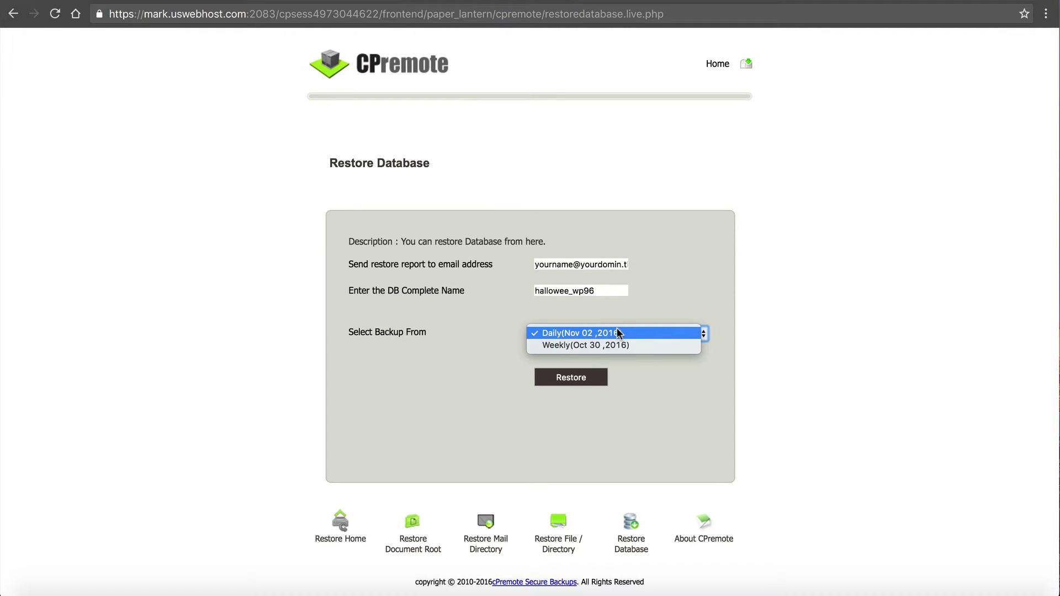
click(592, 298)
click(591, 290)
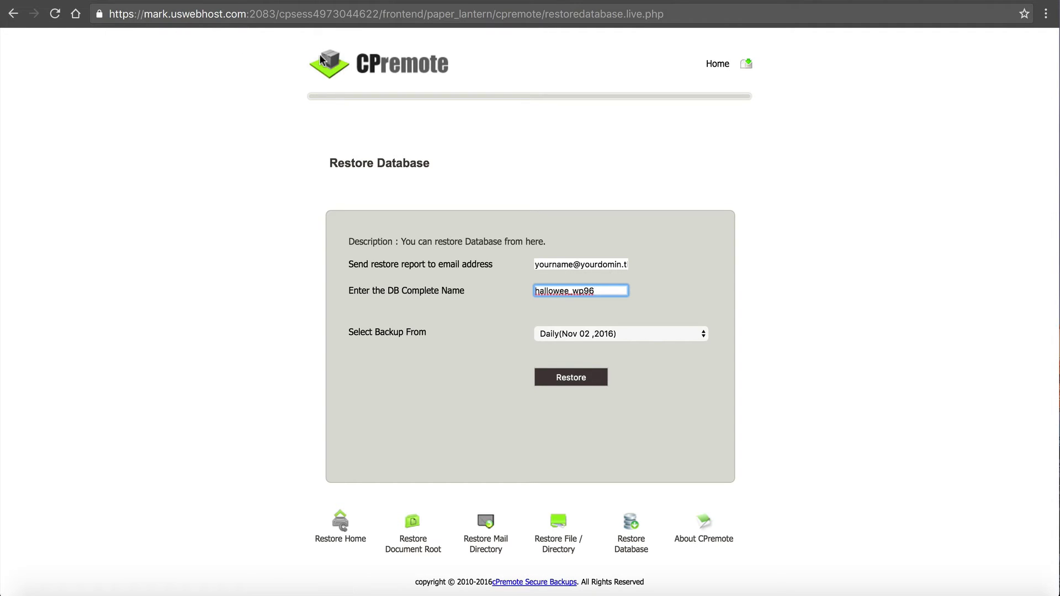
click(341, 68)
click(528, 234)
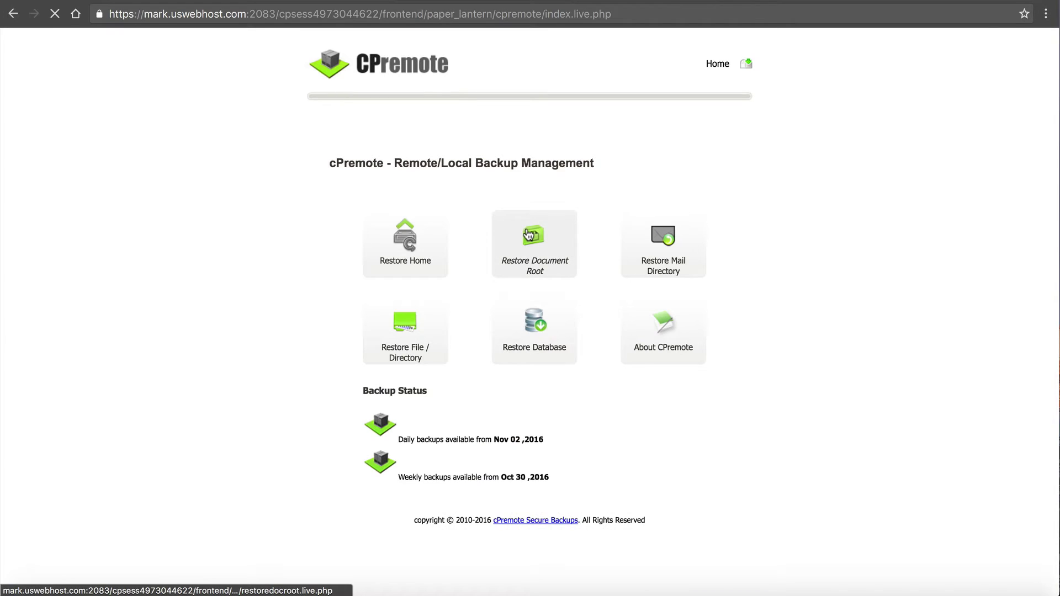
click(561, 297)
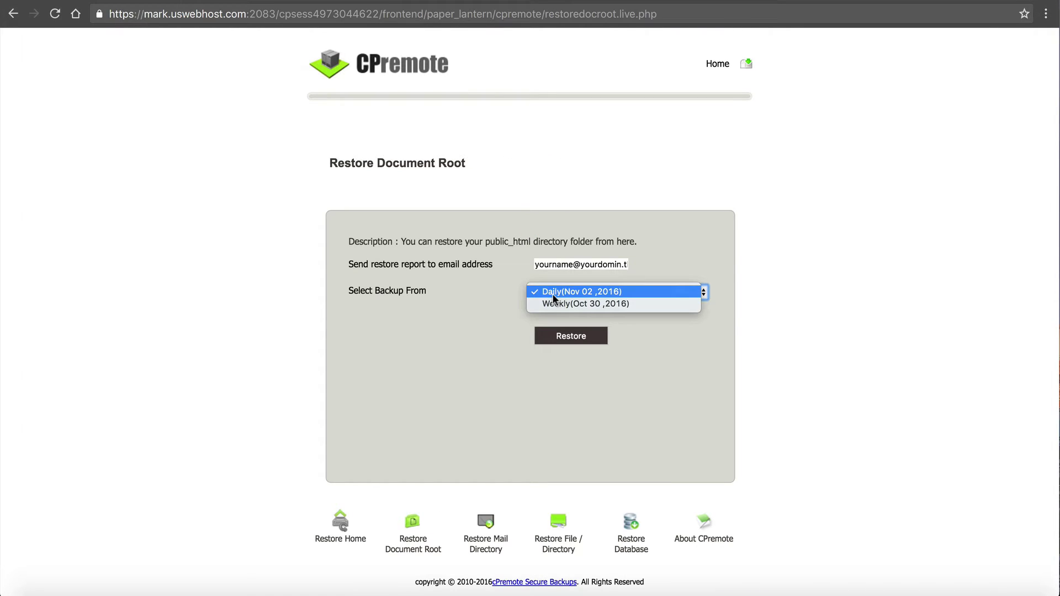
click(14, 13)
click(13, 13)
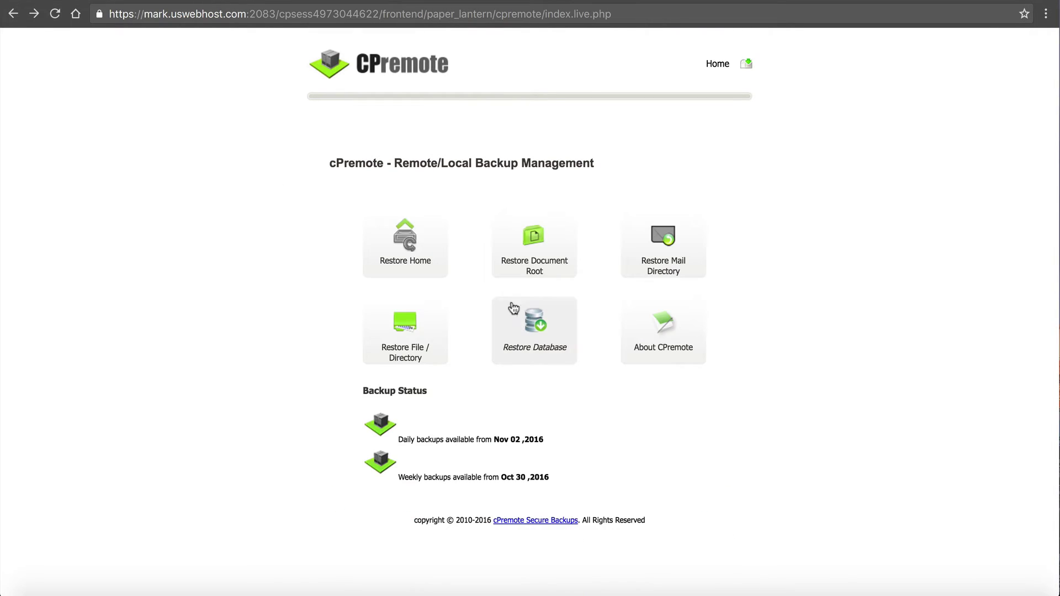
click(525, 316)
click(566, 286)
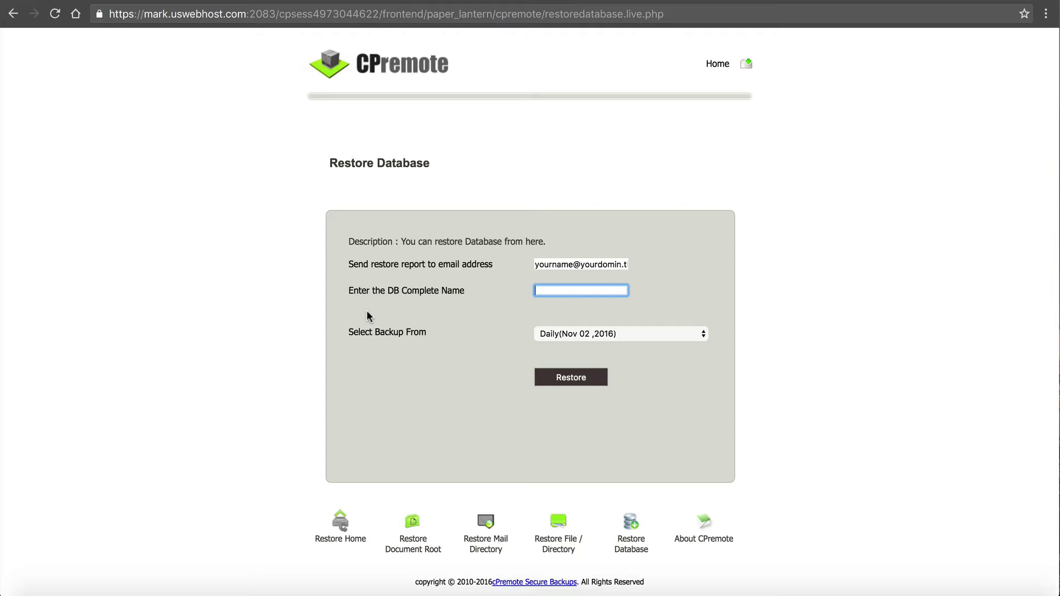
click(624, 333)
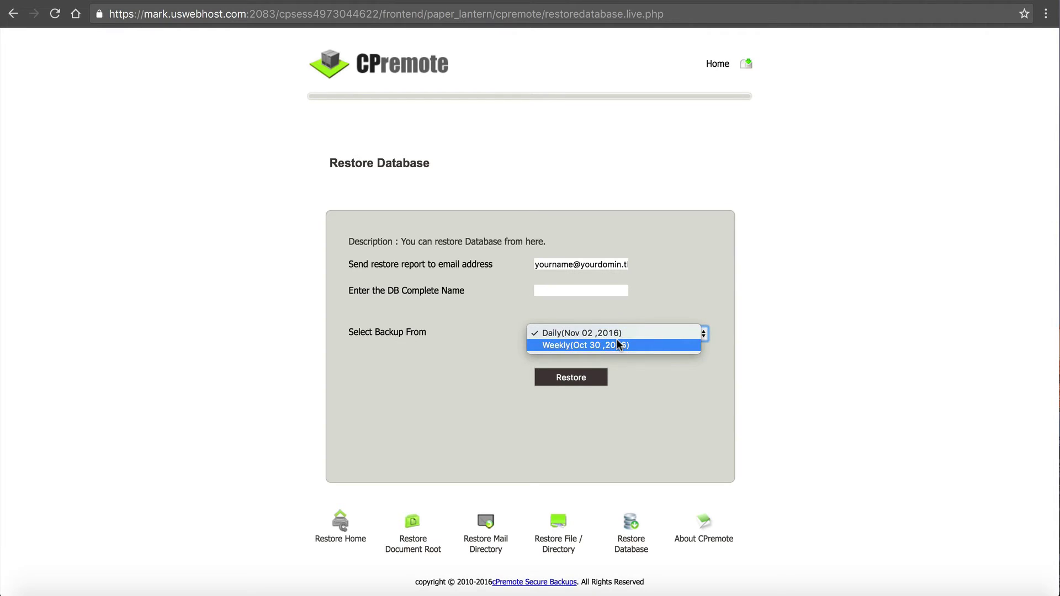
click(619, 345)
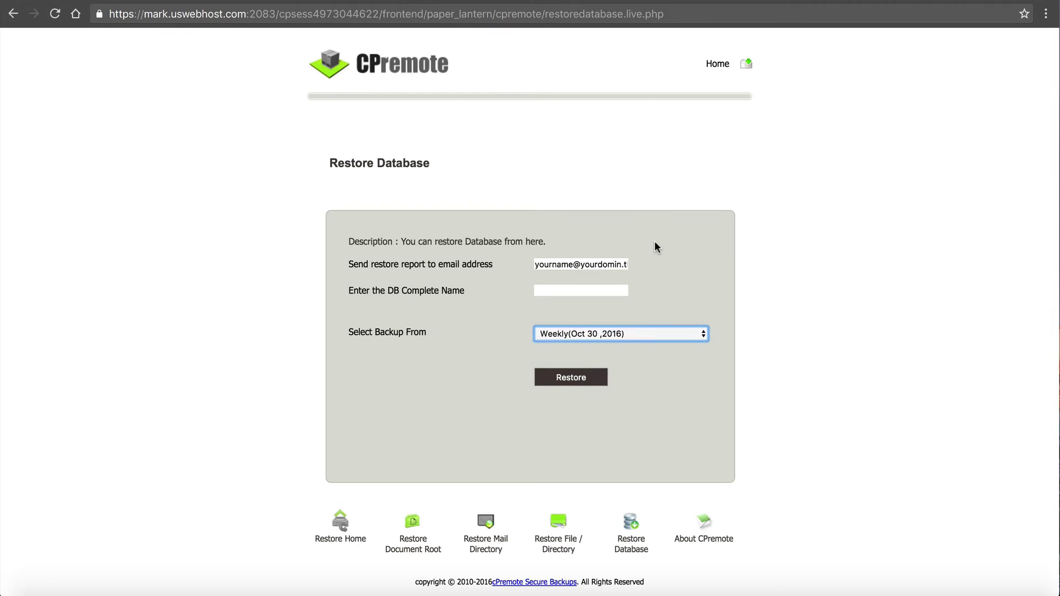
click(589, 332)
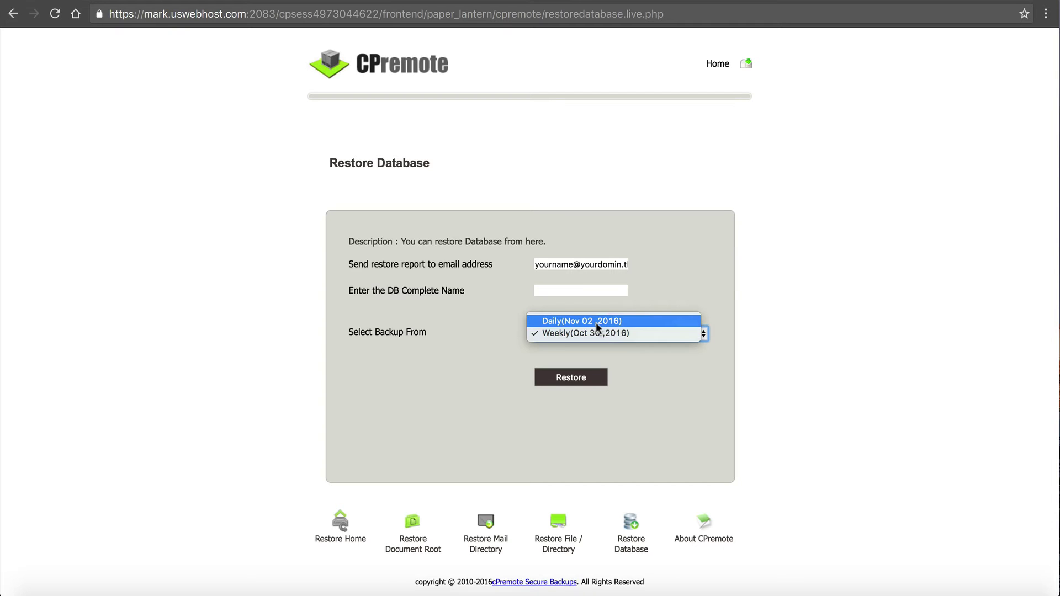
click(443, 290)
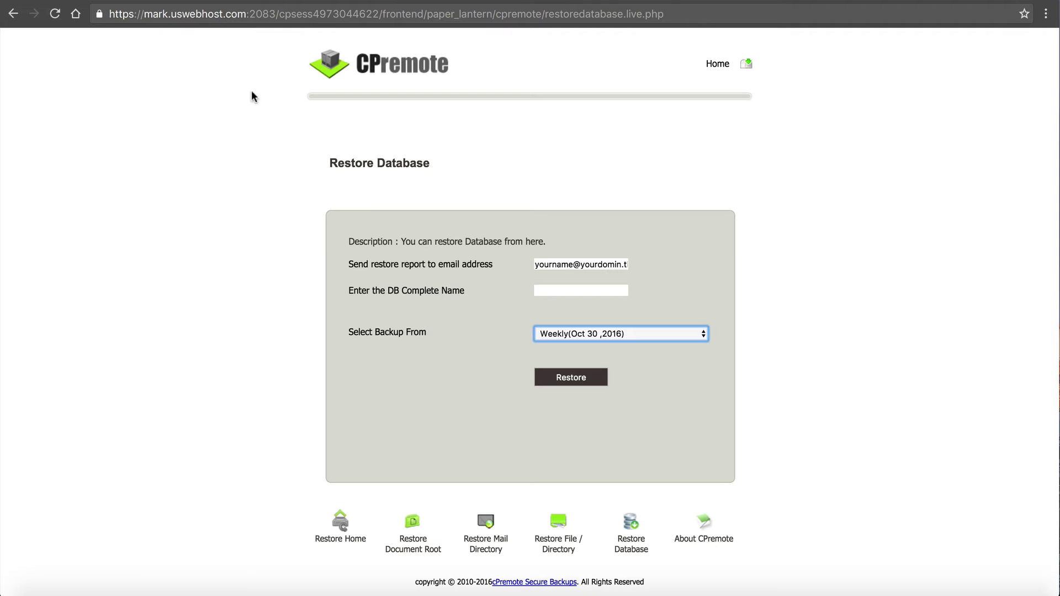
click(13, 13)
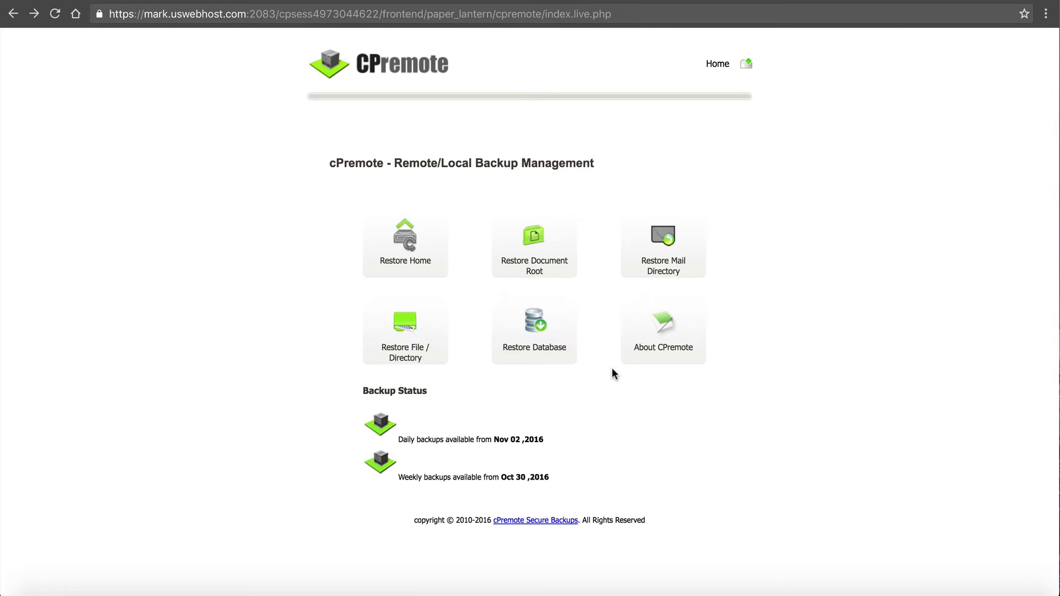
Read through the About CPremote page, then go back to the cPremote home page
click(631, 363)
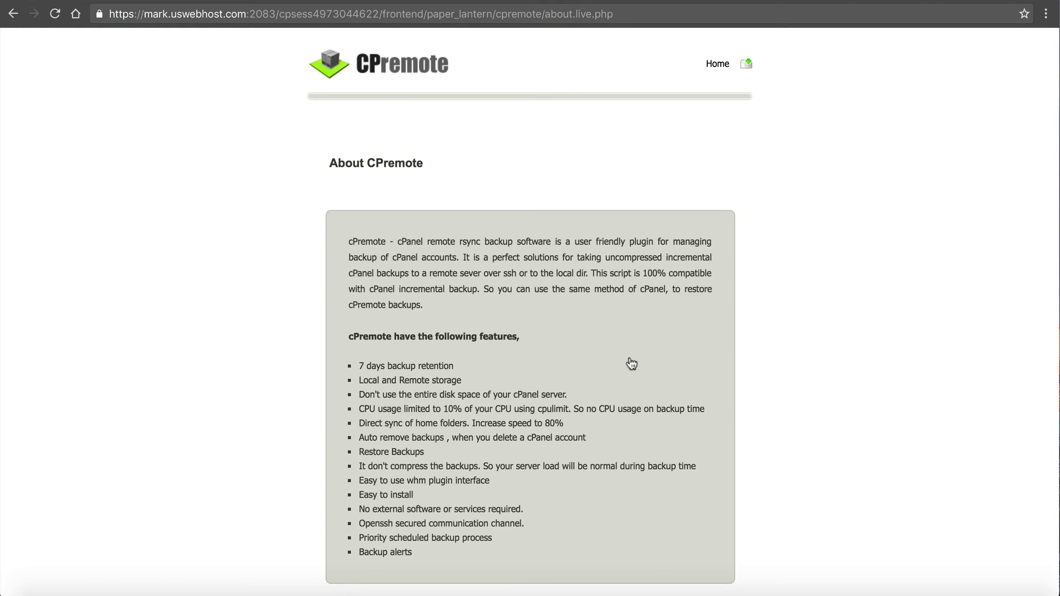
scroll(632, 364, down, 4)
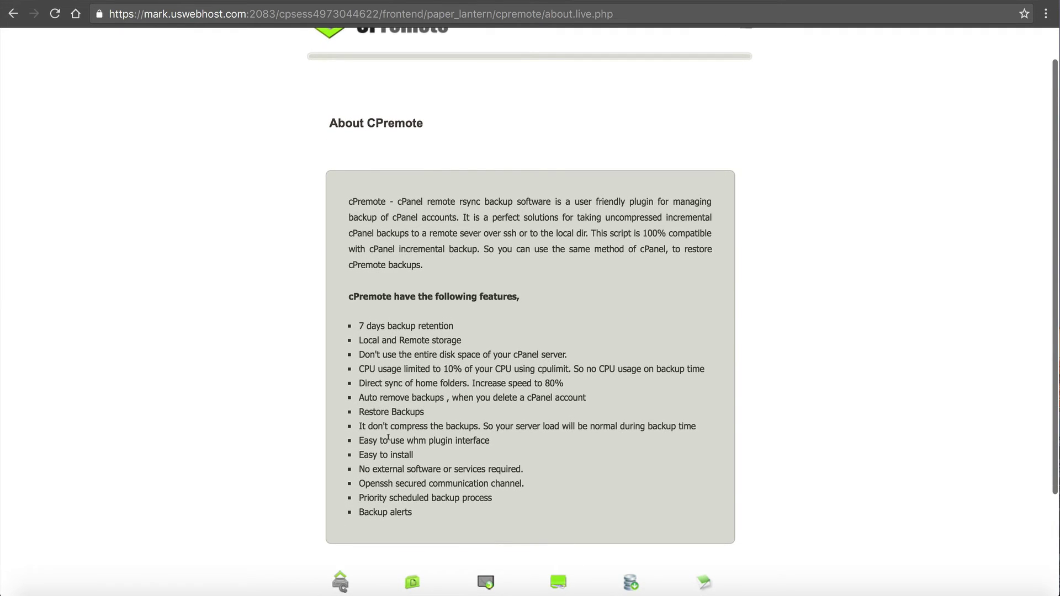
scroll(387, 440, up, 4)
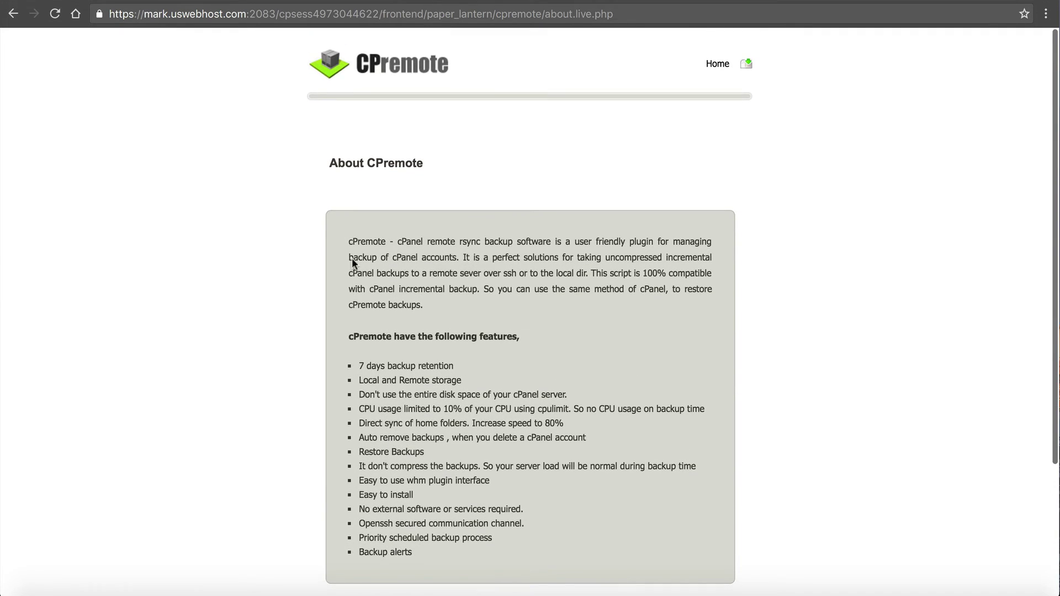
click(714, 65)
scroll(533, 289, down, 3)
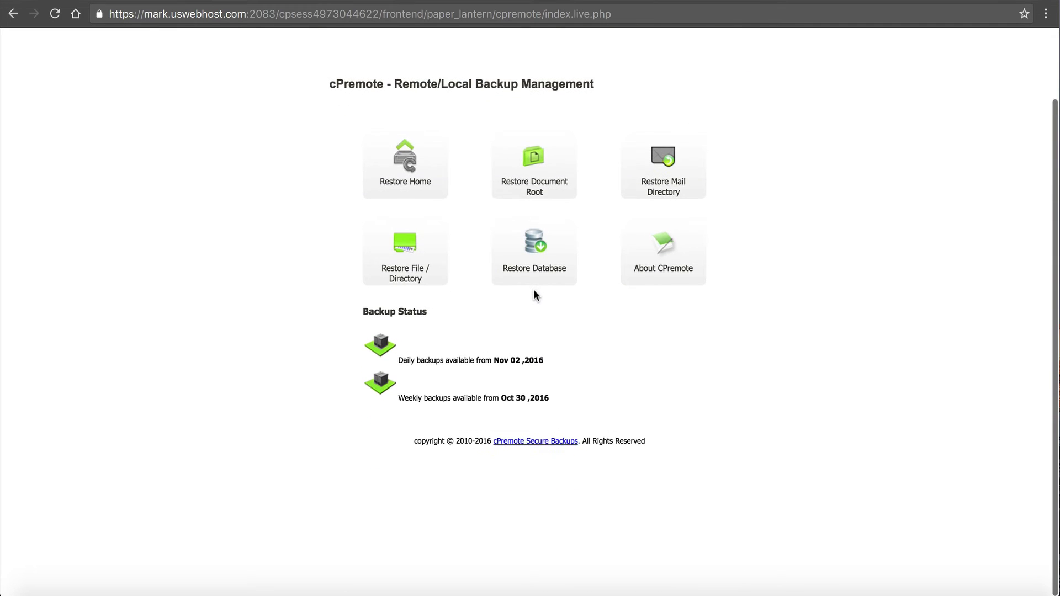
scroll(525, 337, up, 3)
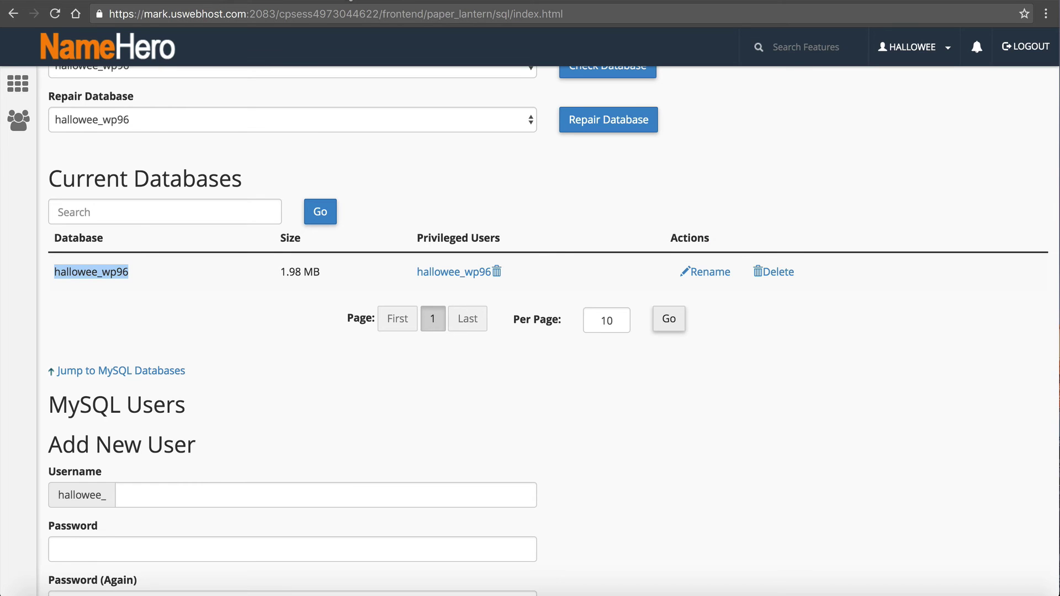
Return to the cPanel home page and launch File Manager in a new tab
scroll(352, 267, up, 7)
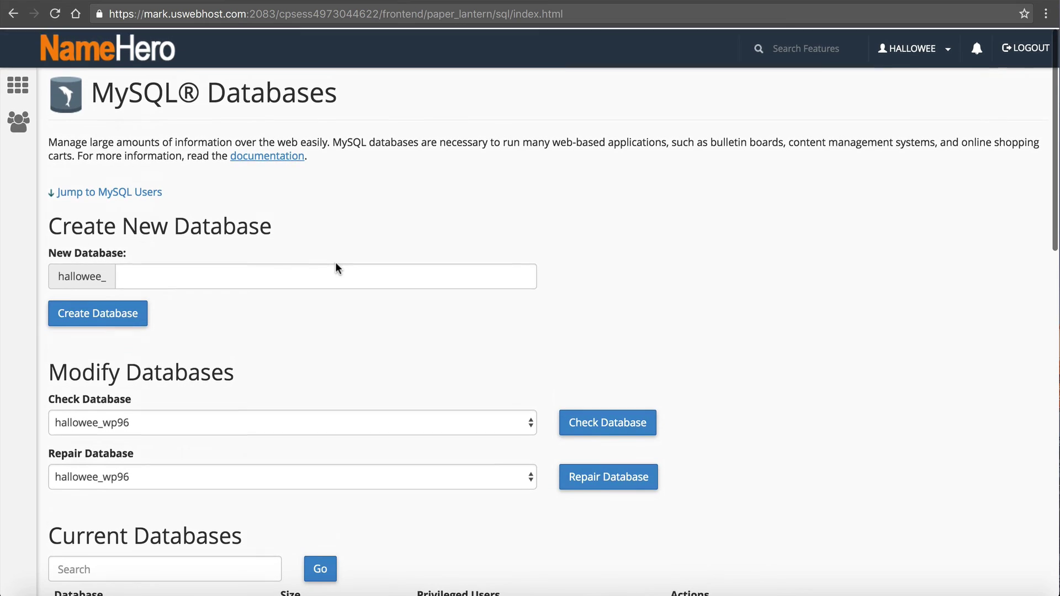
click(123, 49)
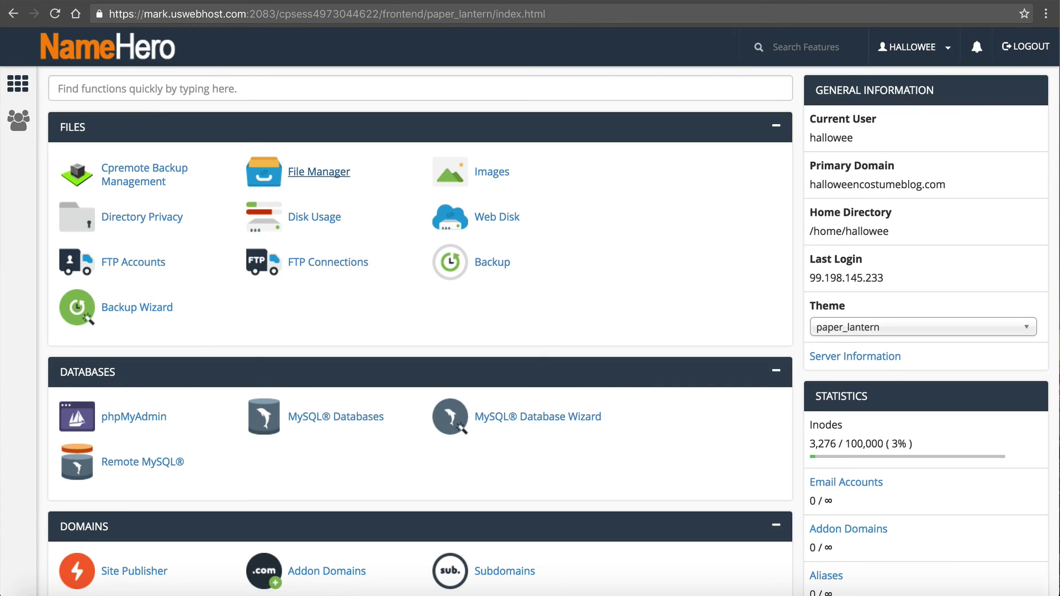
click(318, 172)
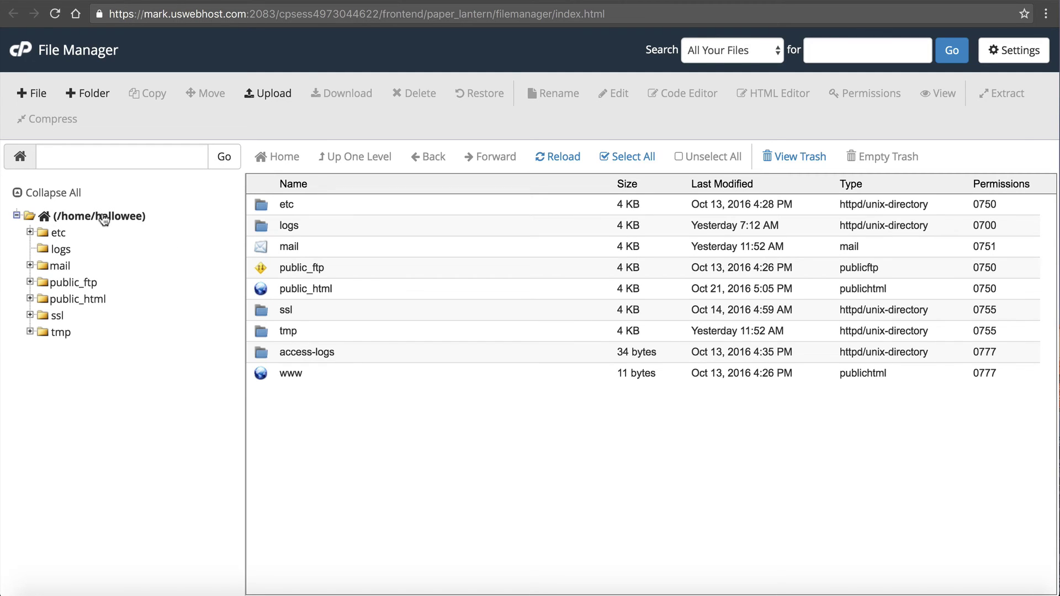
Browse mail's halloweencostumeblog.com, new and tmp folders, then expand public_html and wp-admin
click(30, 265)
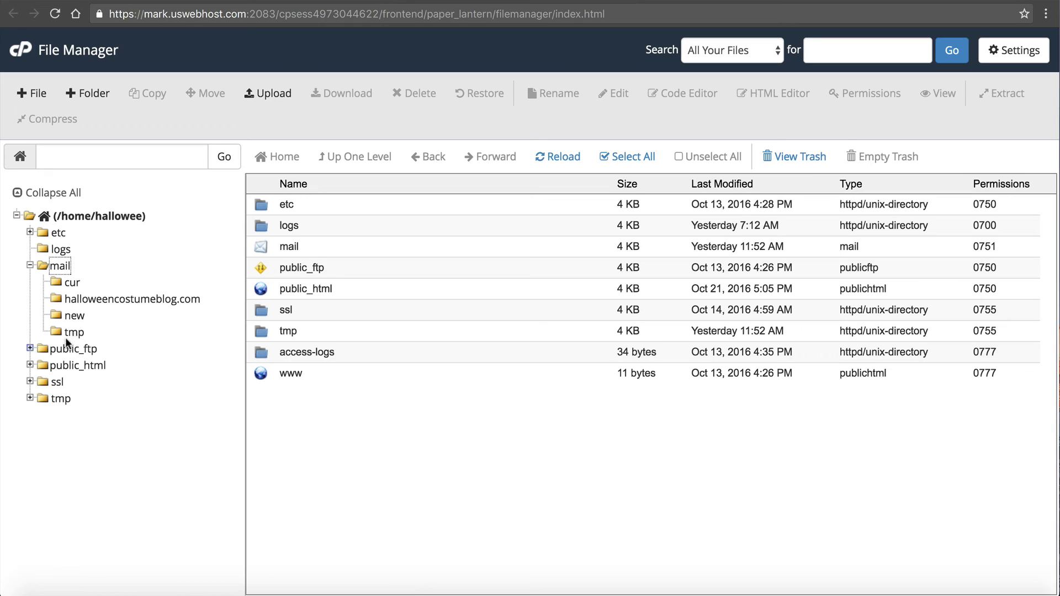
click(74, 300)
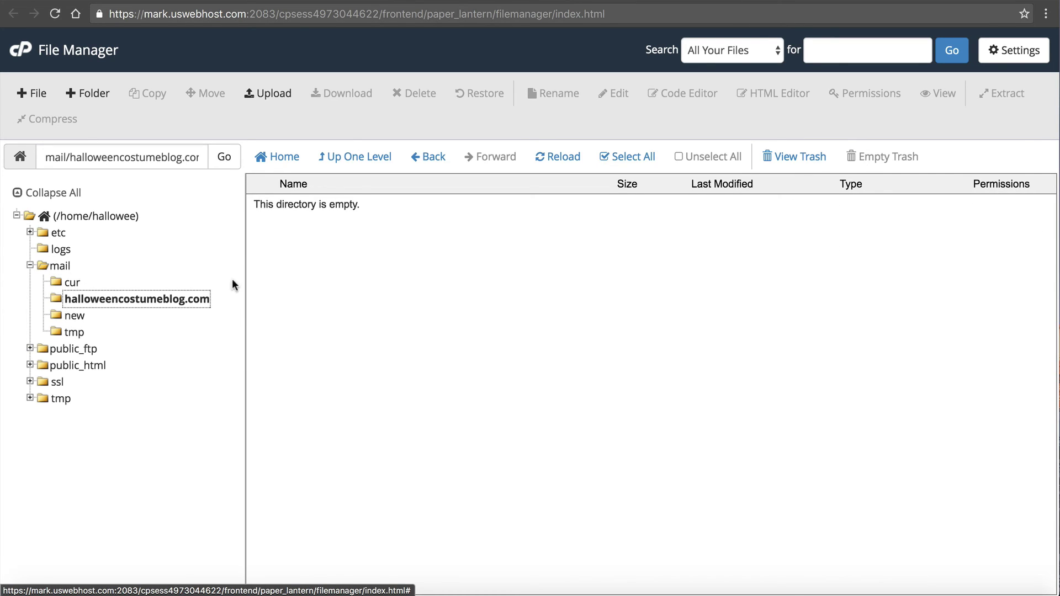
click(73, 316)
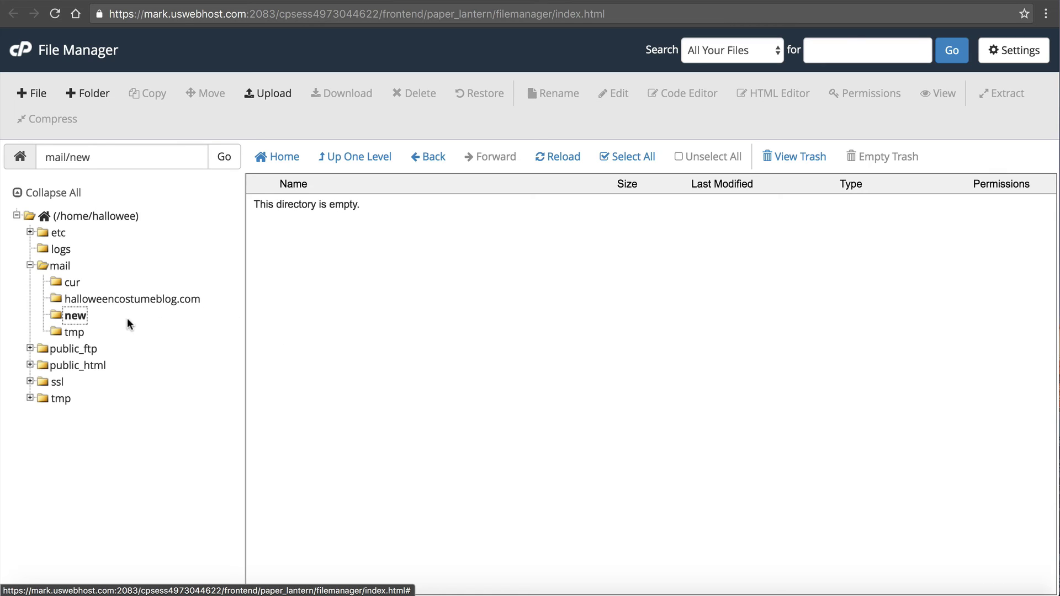
click(80, 332)
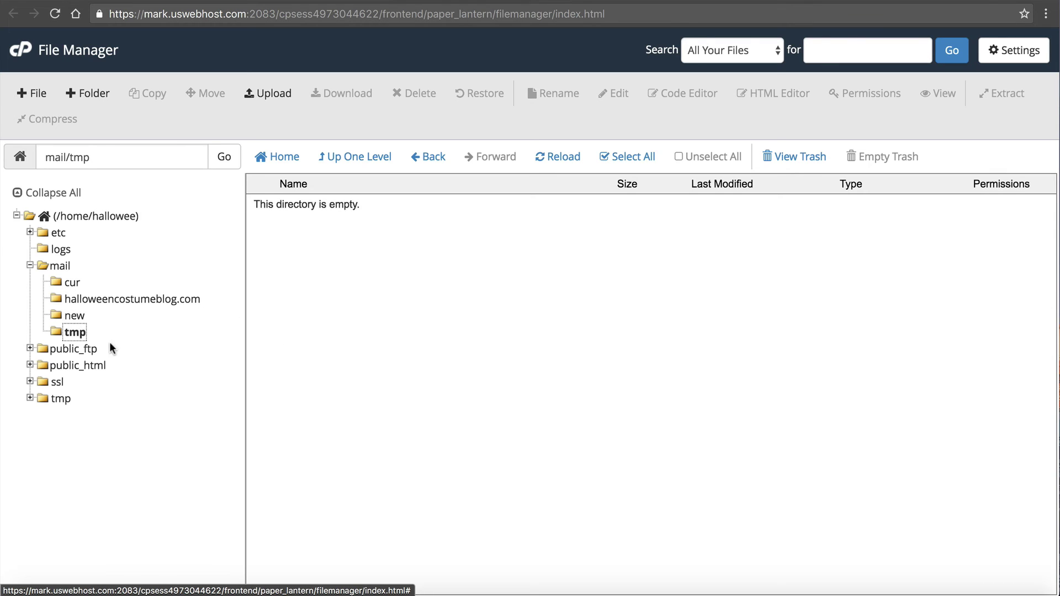
click(34, 365)
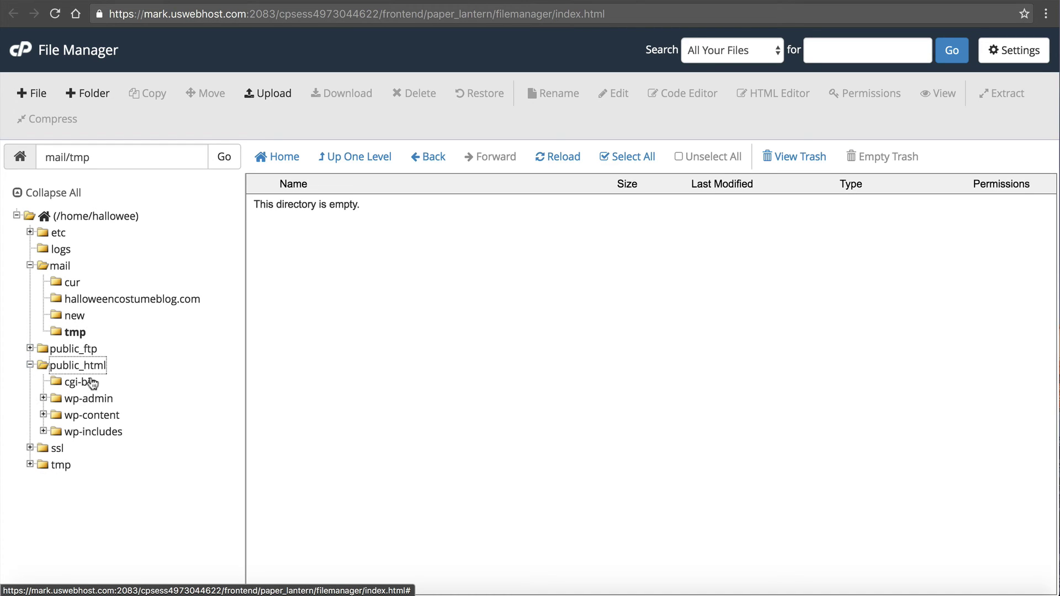
click(43, 398)
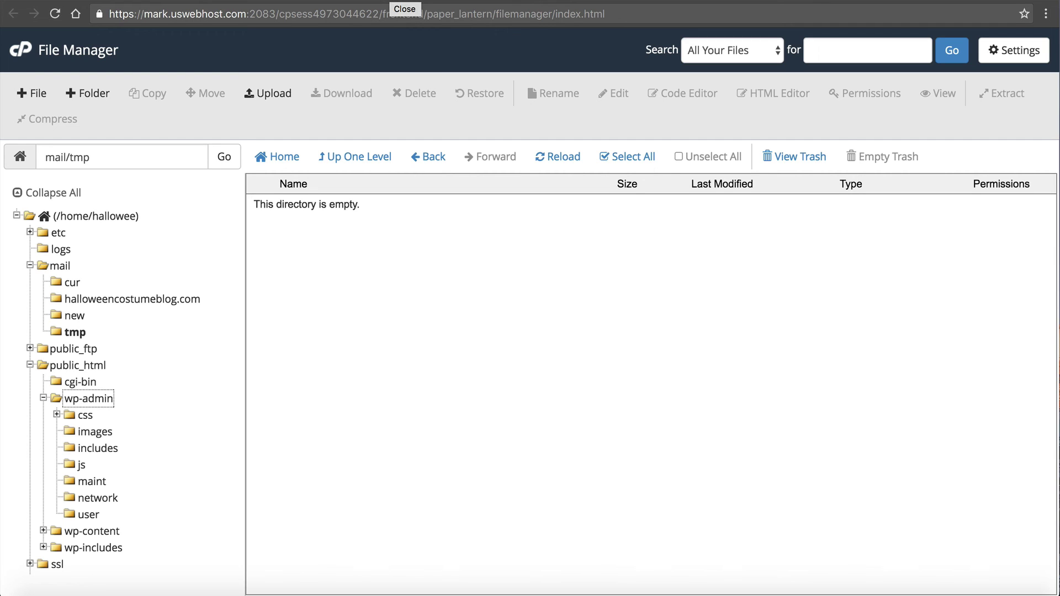
key(ctrl+w)
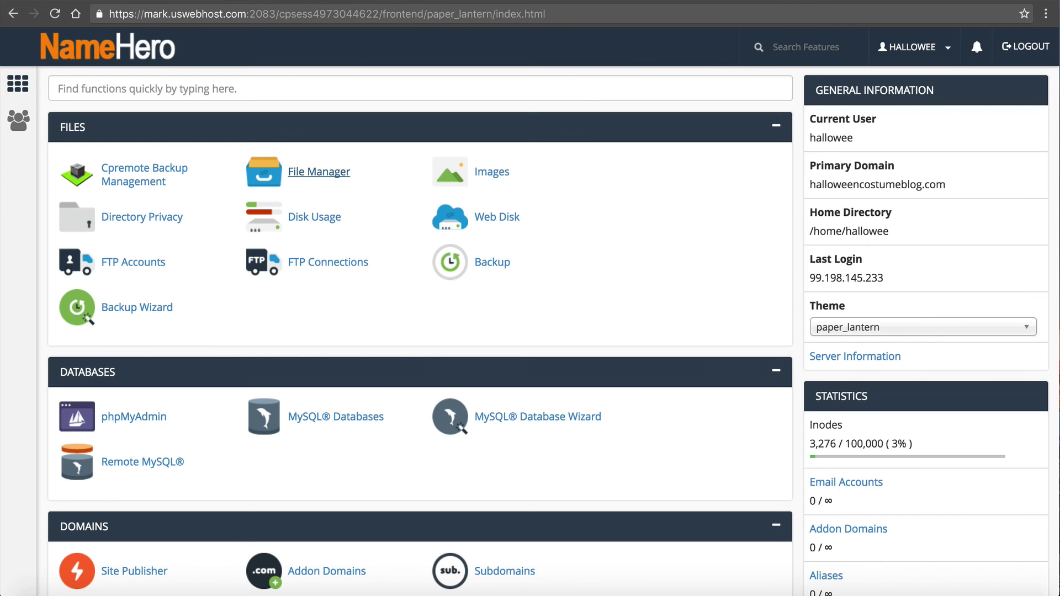